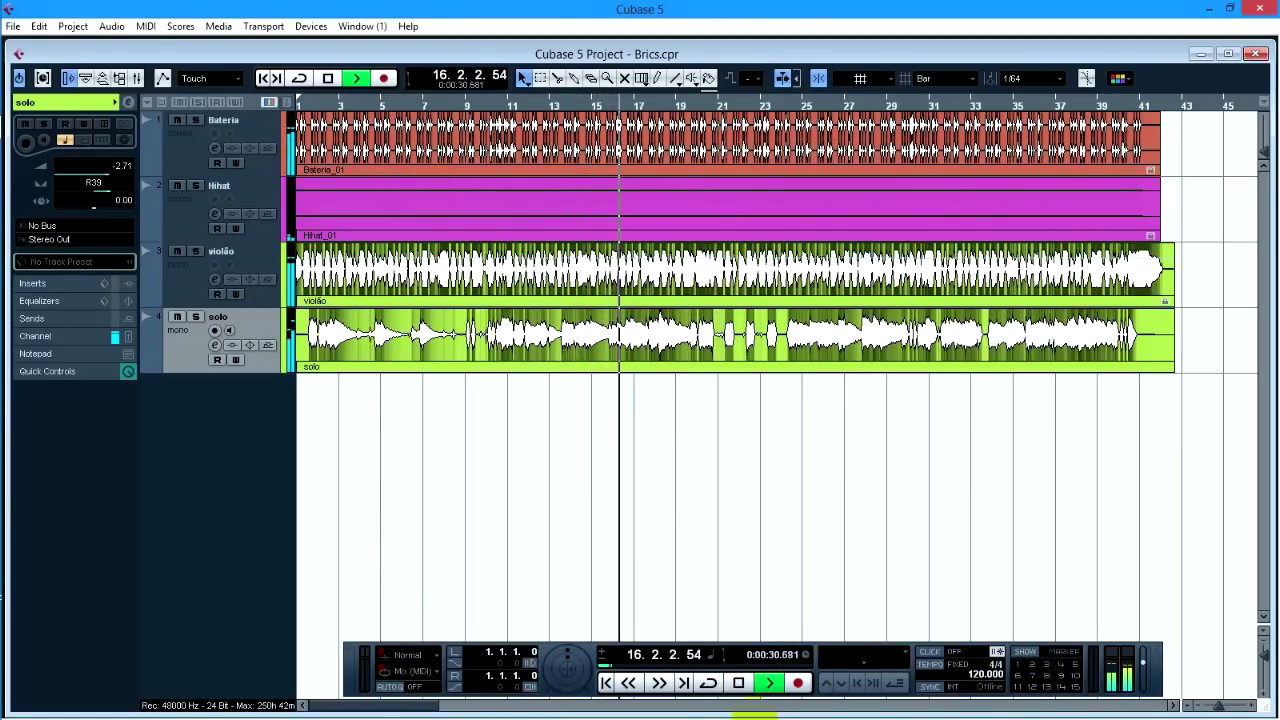
Stop playback and record a guitar take on the Guit track from the project start to about bar 20
key(space)
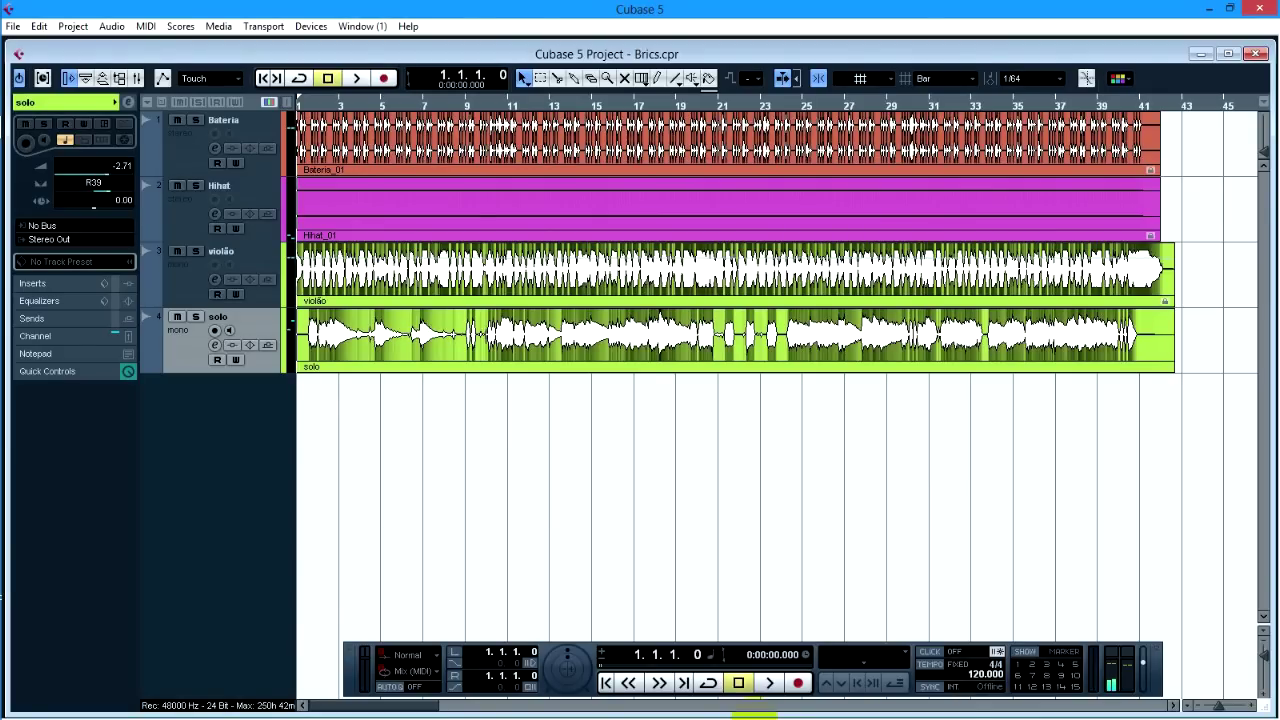
click(798, 683)
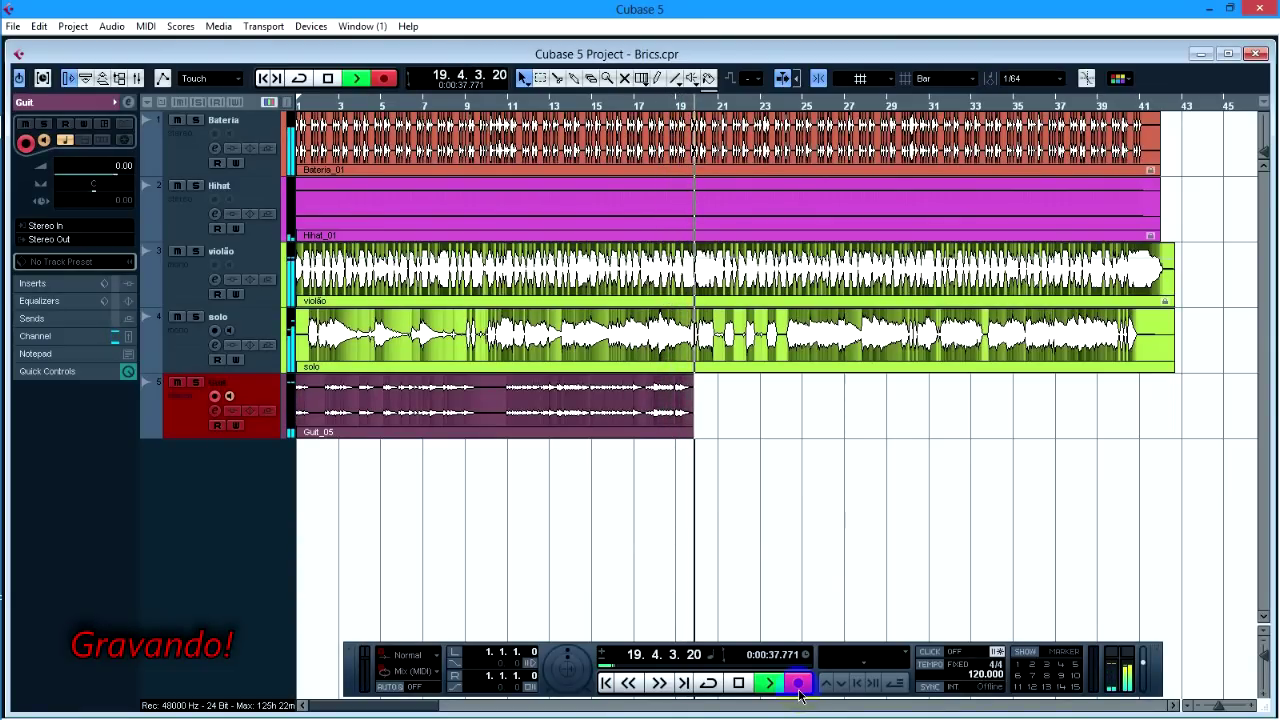
key(space)
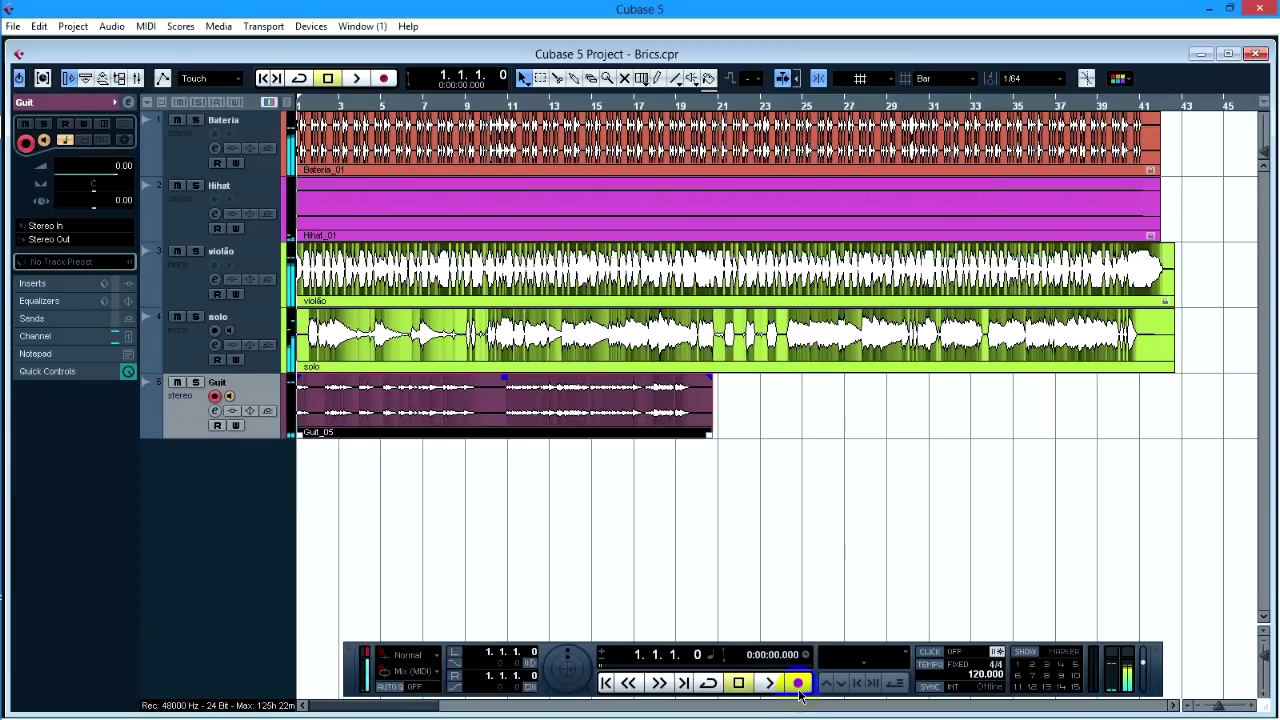
click(414, 490)
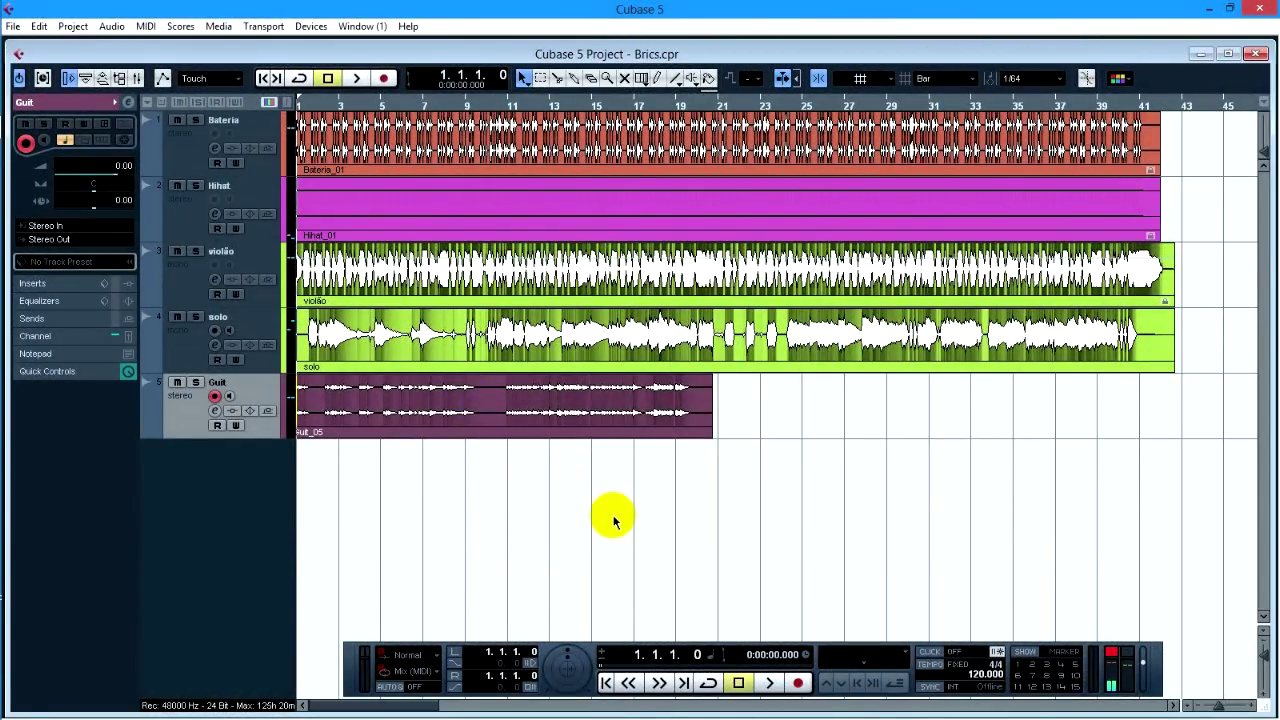
Play the project from the start, briefly solo the Guit track to check the recorded take, and stop playback
key(space)
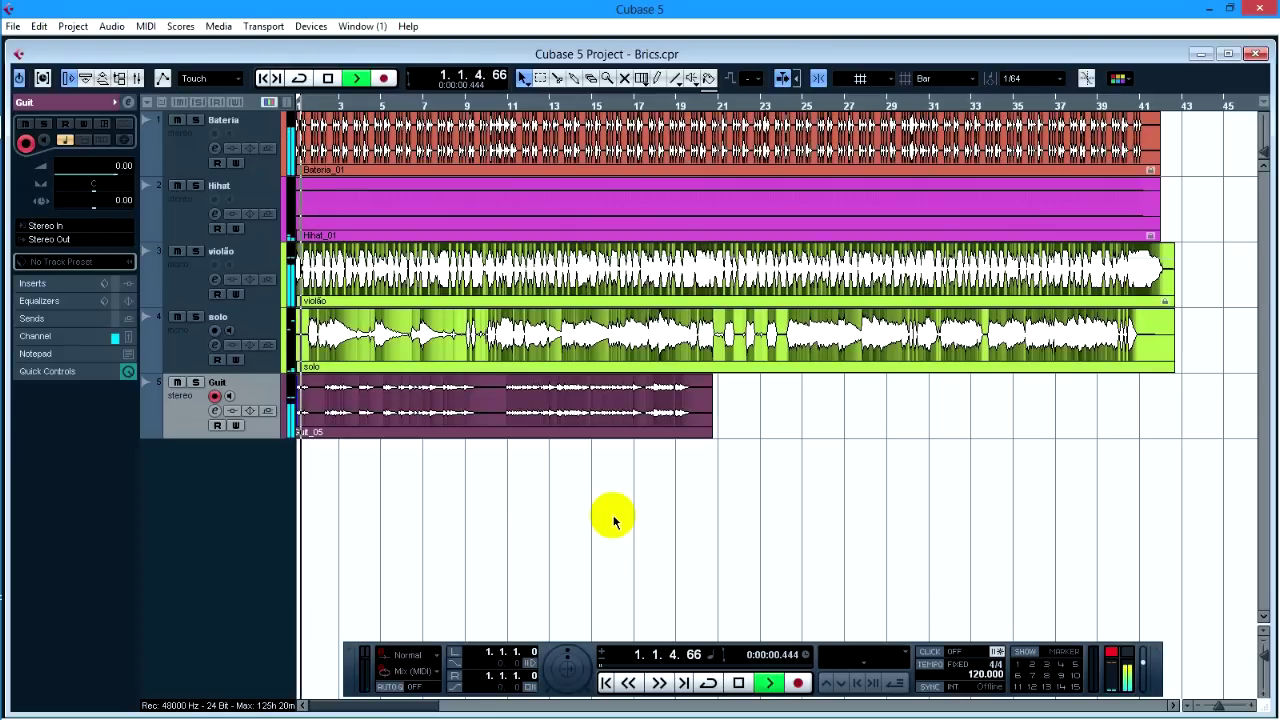
click(196, 383)
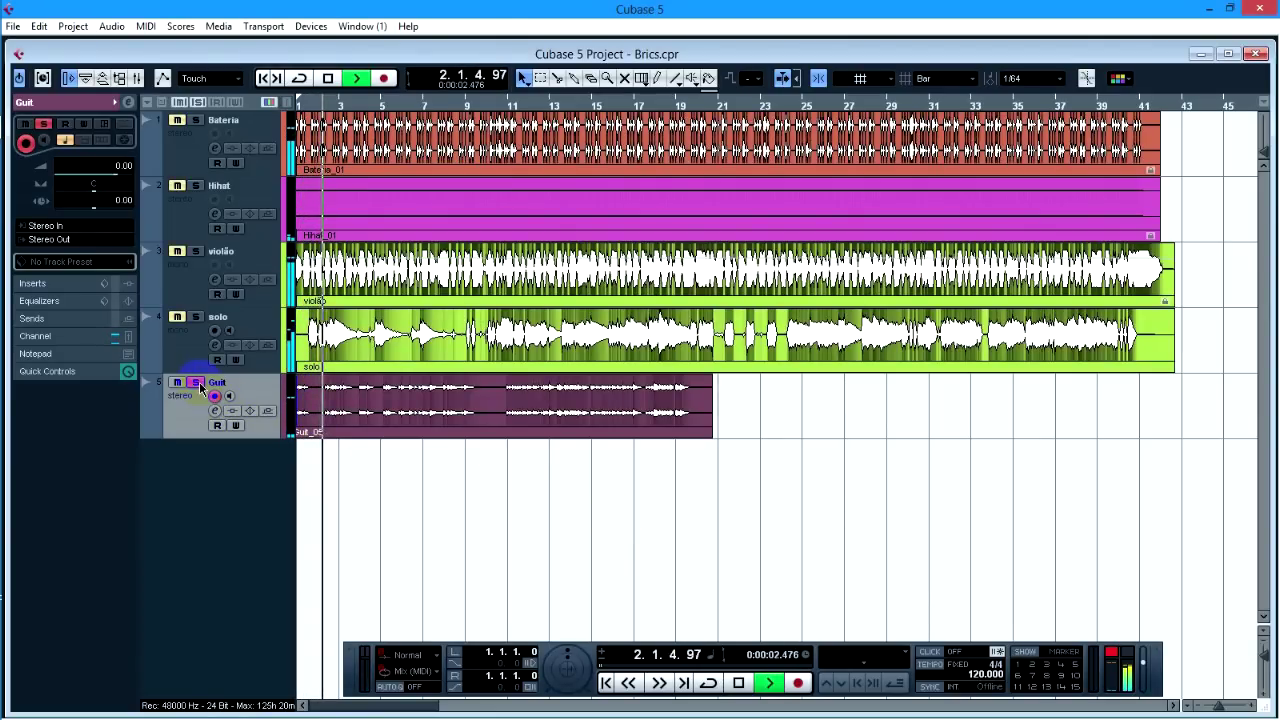
click(196, 383)
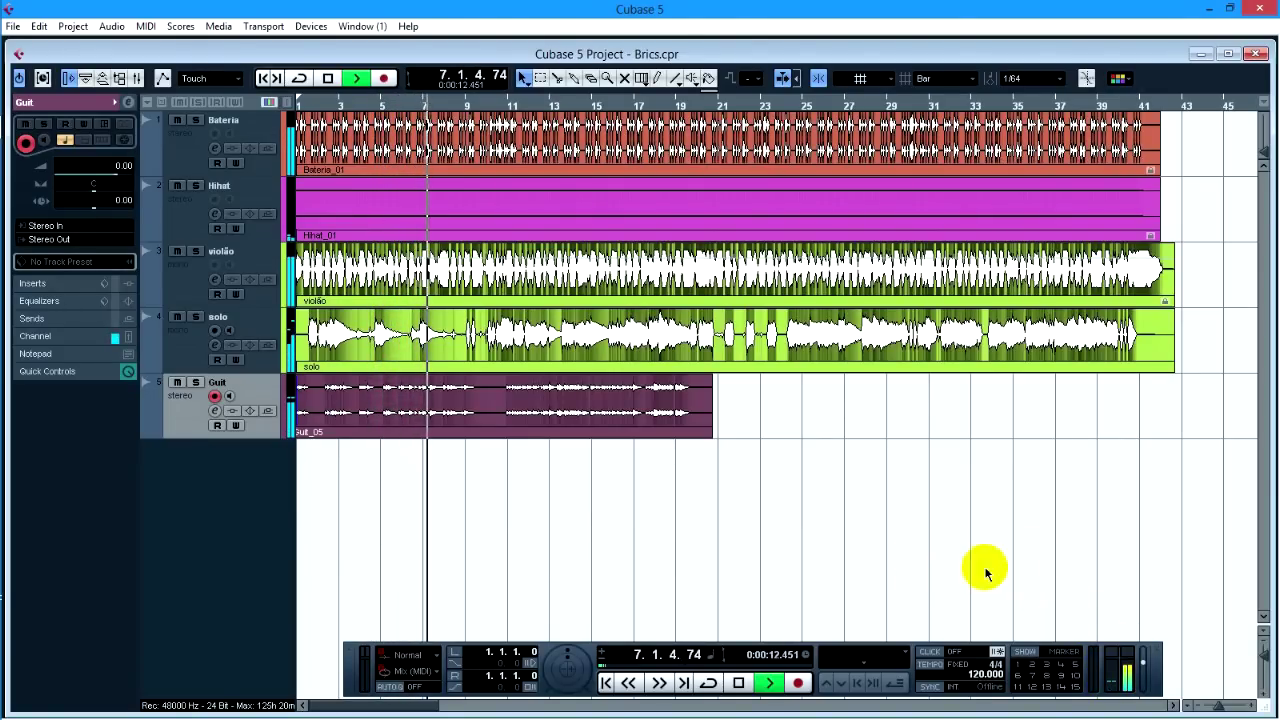
key(space)
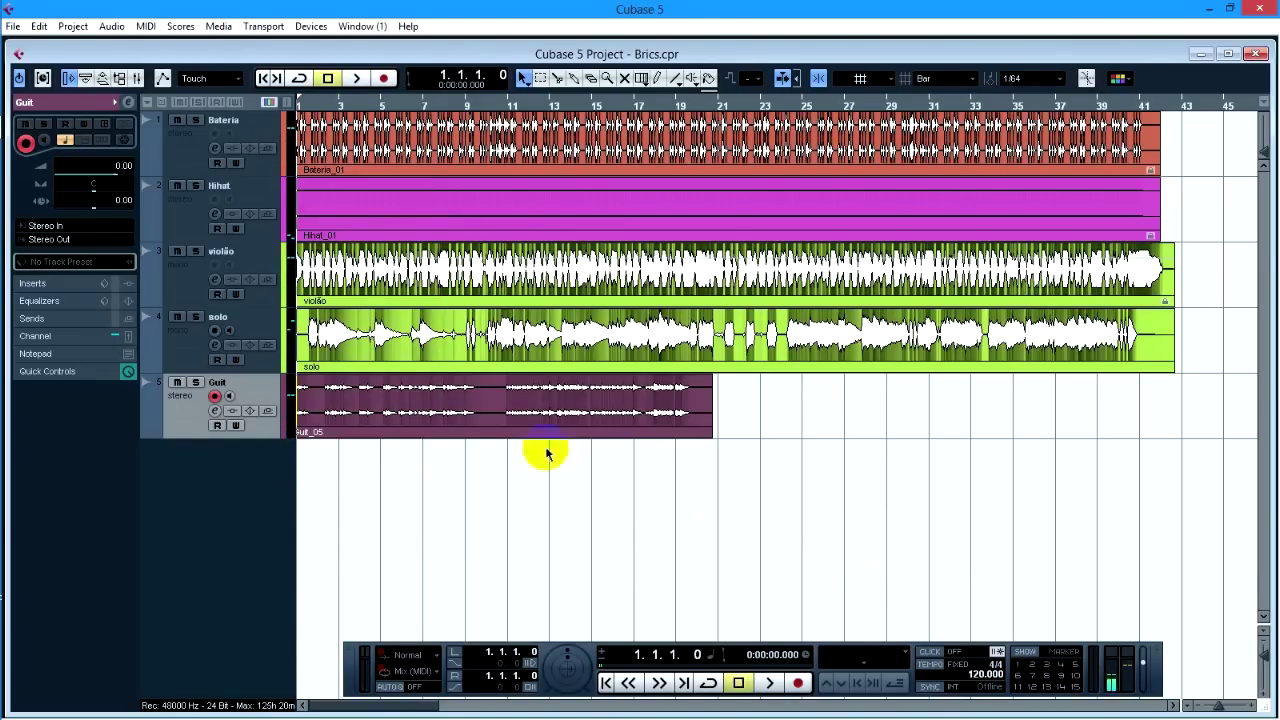
Open the Guit_05 recording in the Sample Editor and display its VariAudio pitch segments, fitting more of the note range in view
double_click(431, 398)
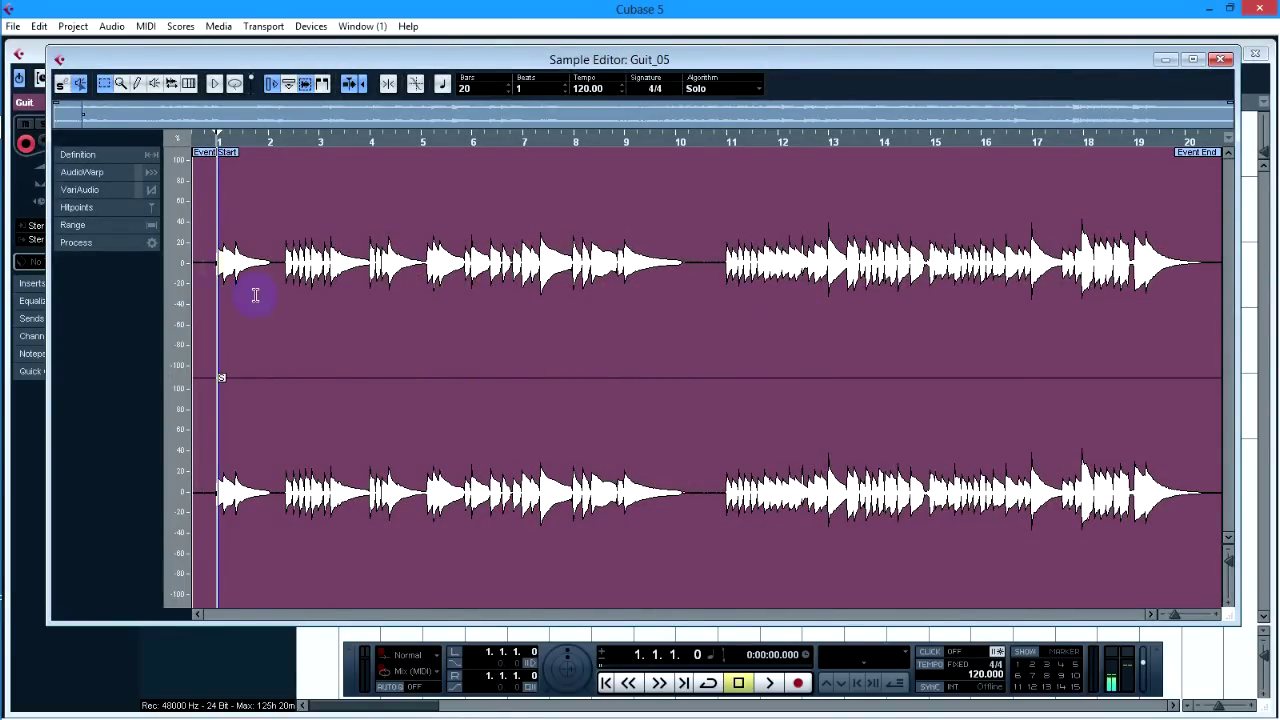
click(80, 190)
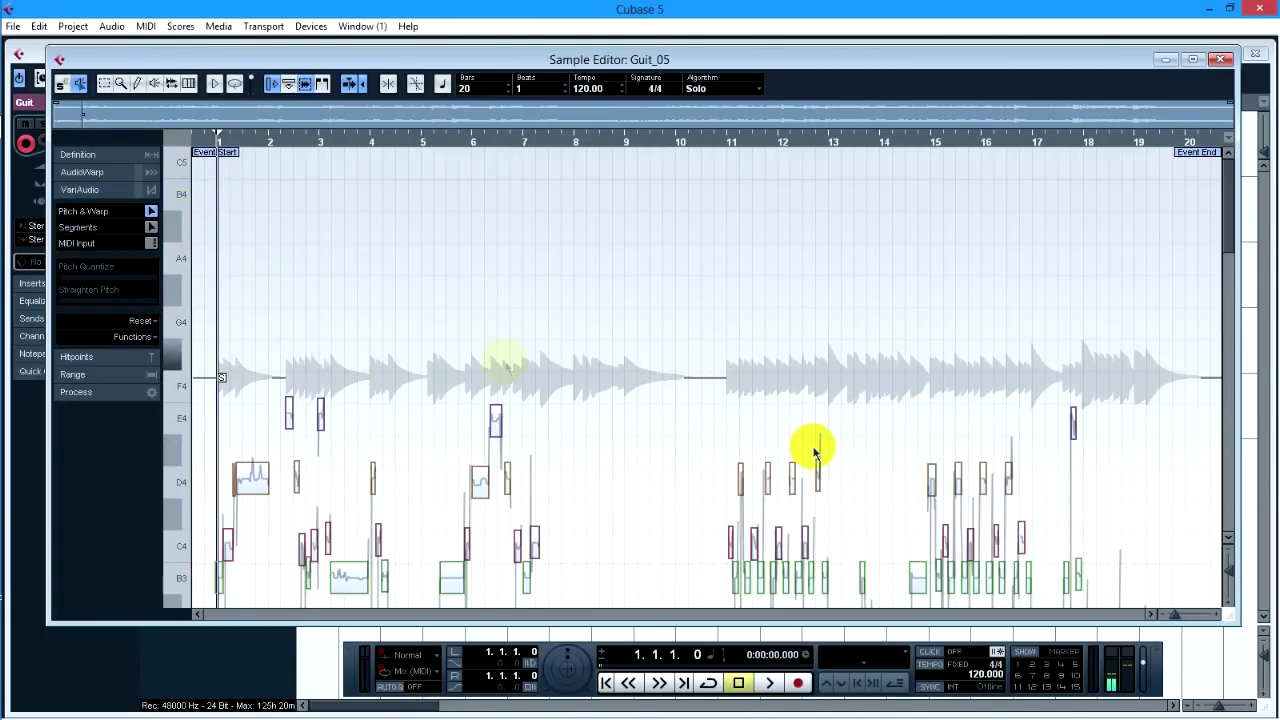
drag(1228, 237, 1228, 280)
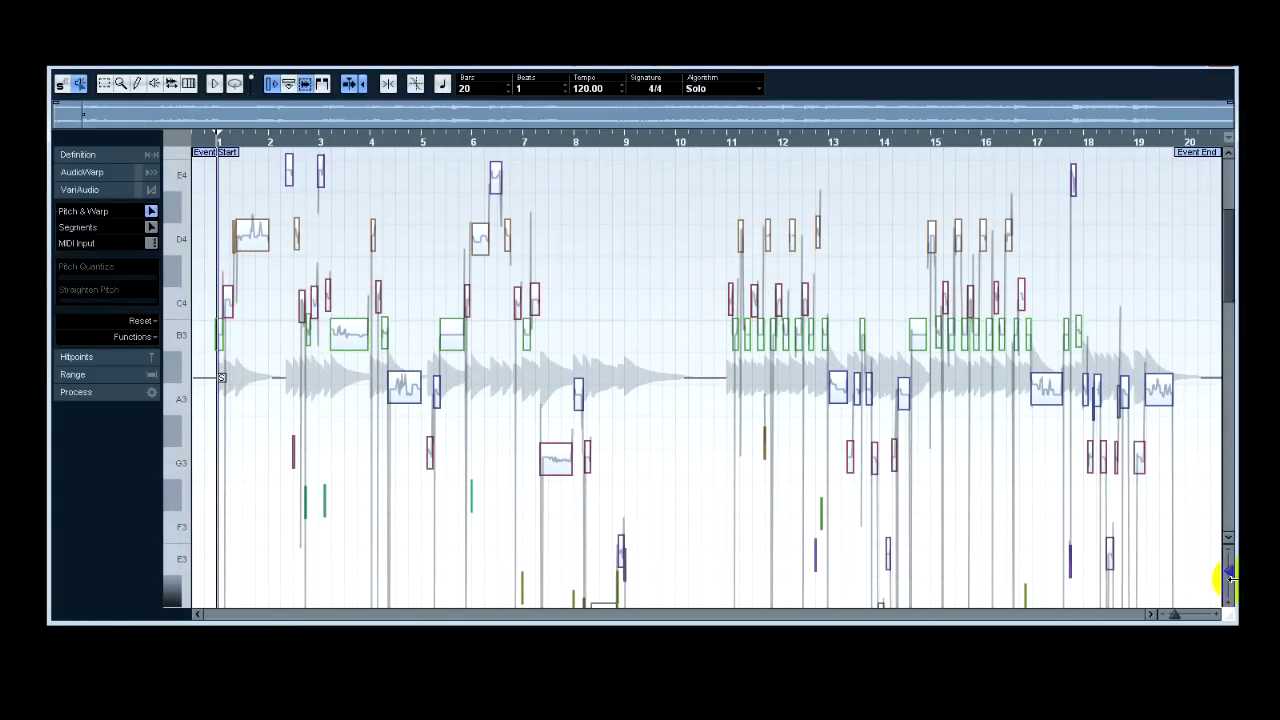
drag(1228, 568, 1221, 551)
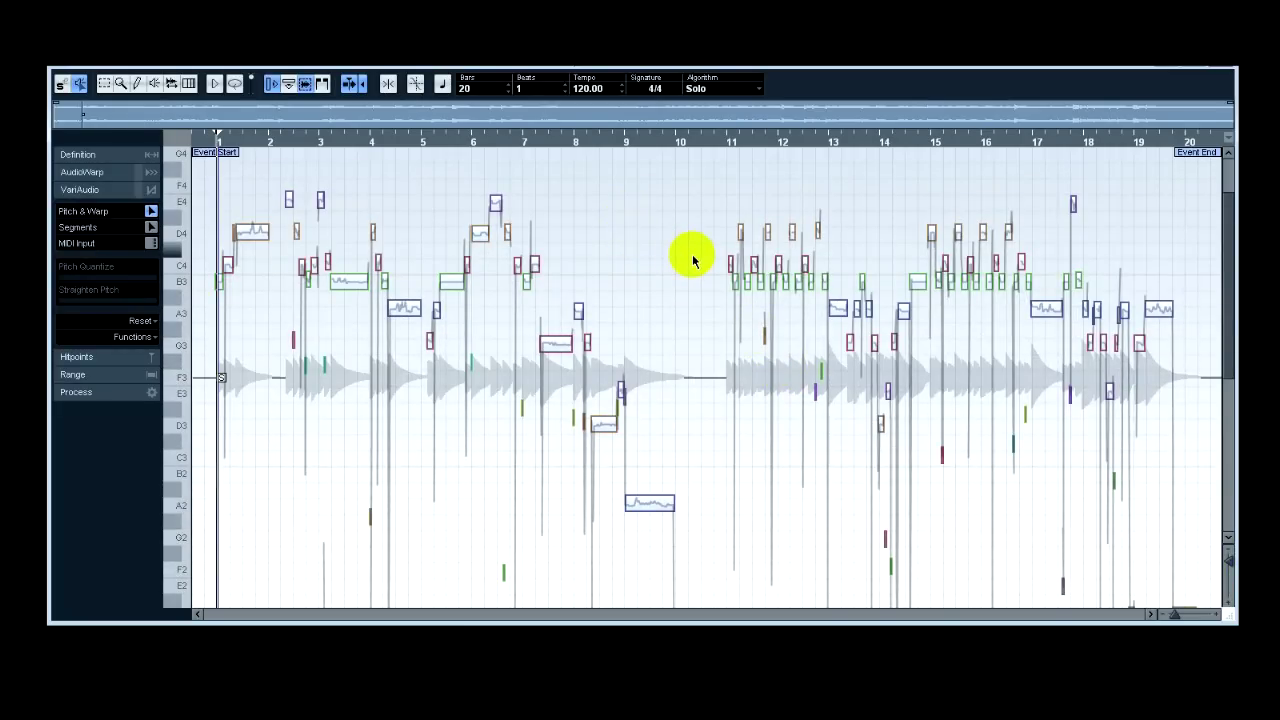
Select all VariAudio segments, set Pitch Quantize to maximum and Straighten Pitch to about half
key(ctrl+a)
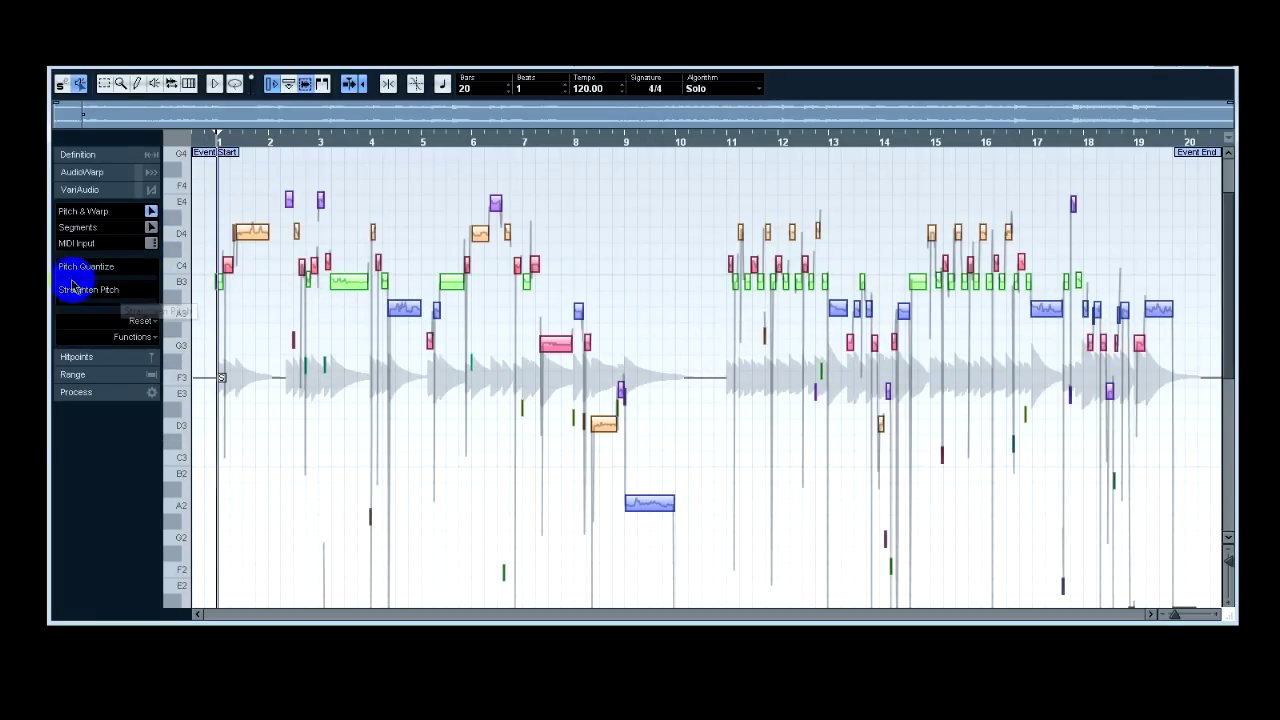
drag(86, 289, 172, 284)
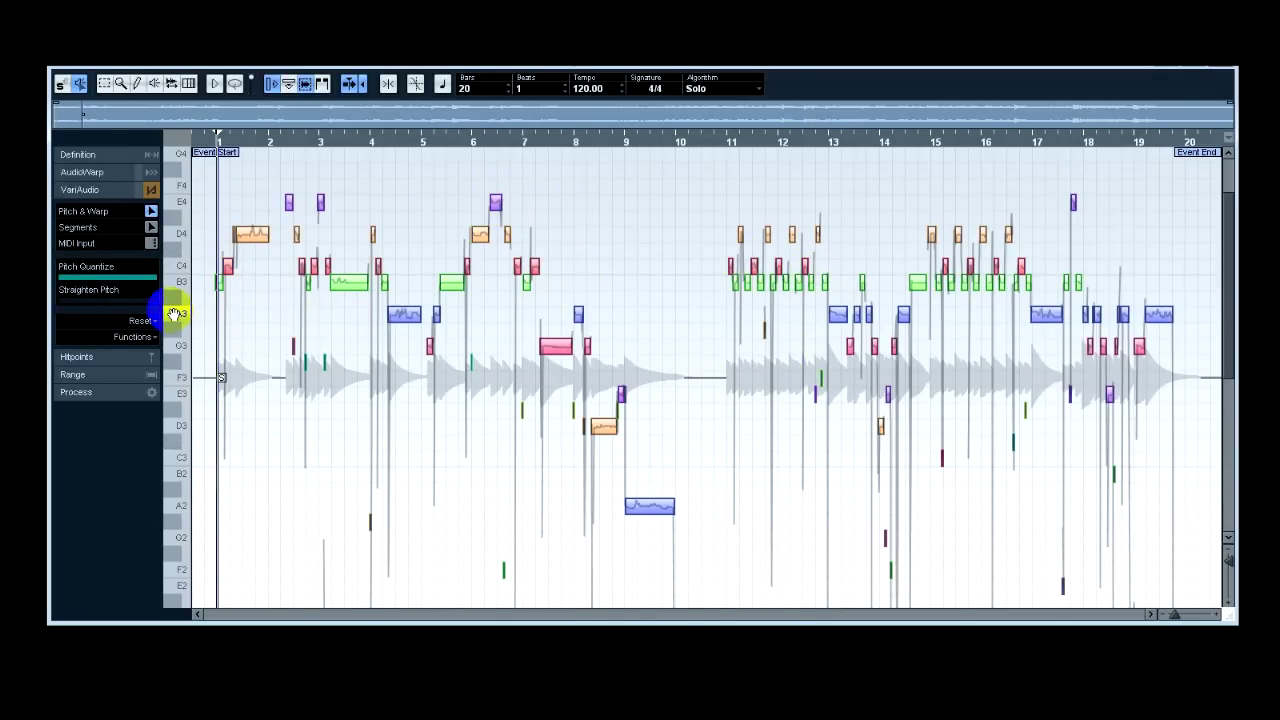
mouse_move(157, 287)
mouse_down()
mouse_move(52, 282)
mouse_move(176, 282)
mouse_up()
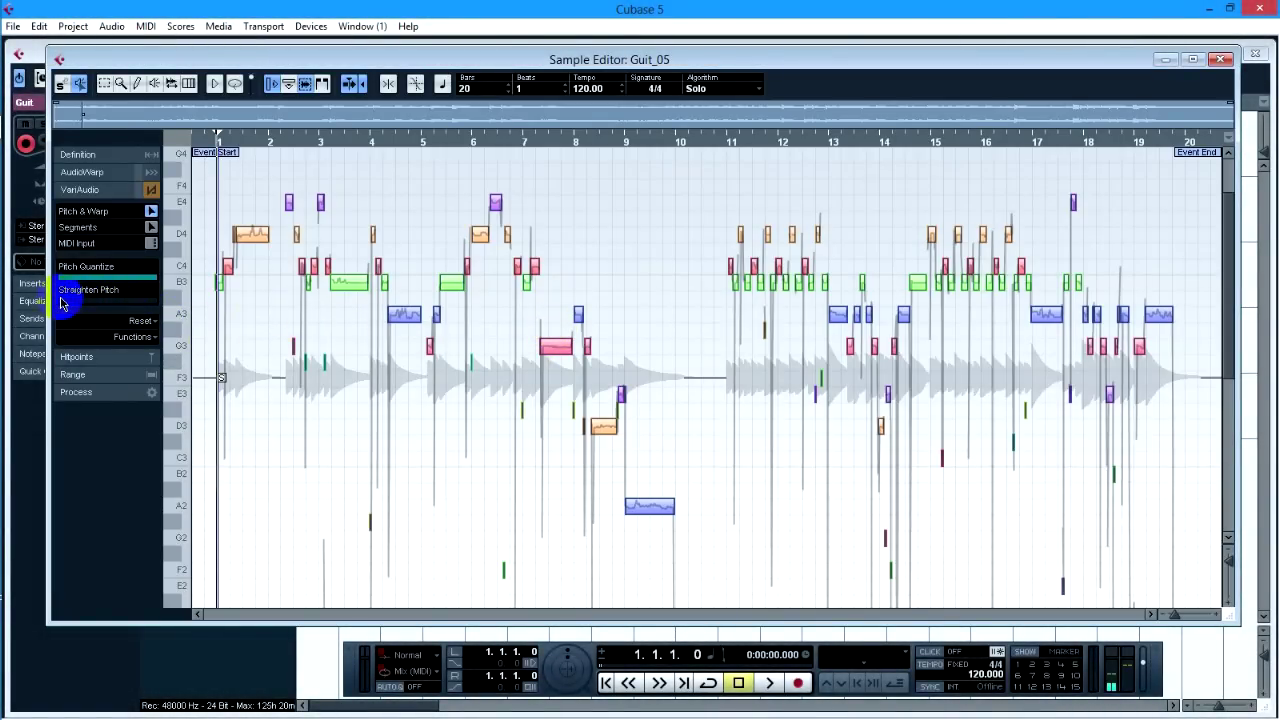
drag(86, 306, 101, 306)
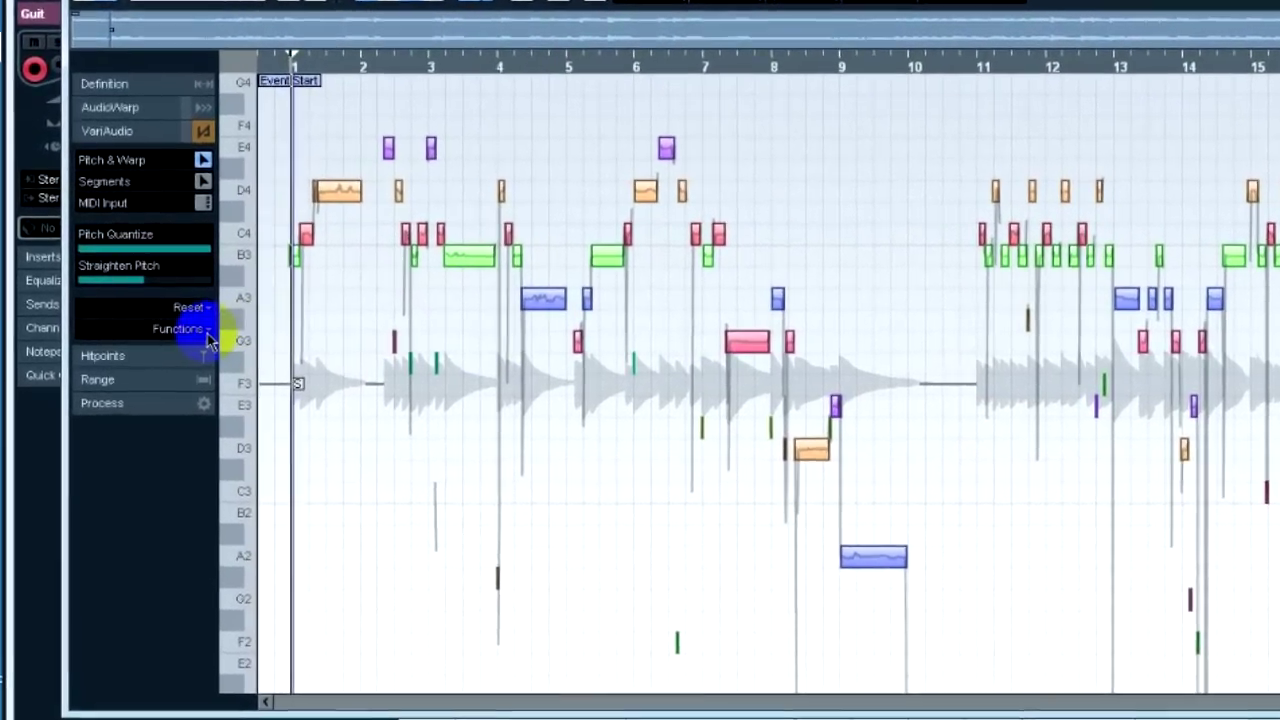
Extract MIDI from the segments to a new MIDI track using Notes and Static Pitchbend Data, and close the Sample Editor
click(172, 332)
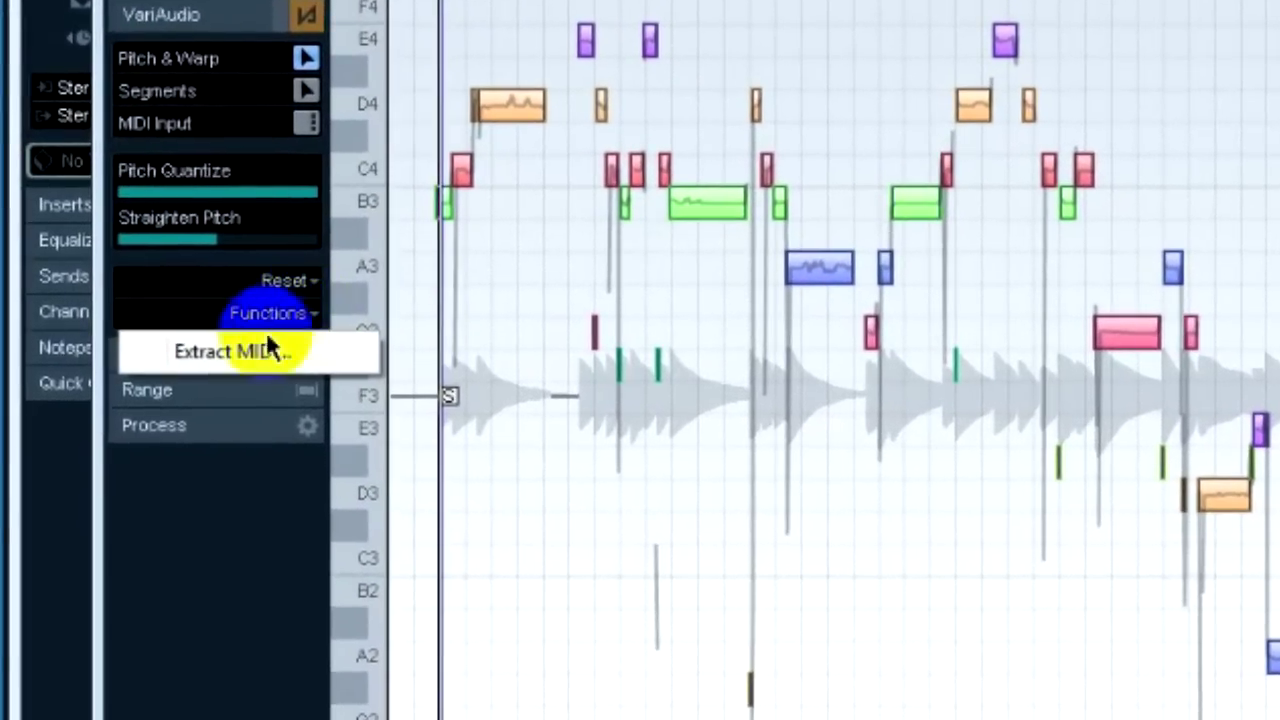
click(258, 360)
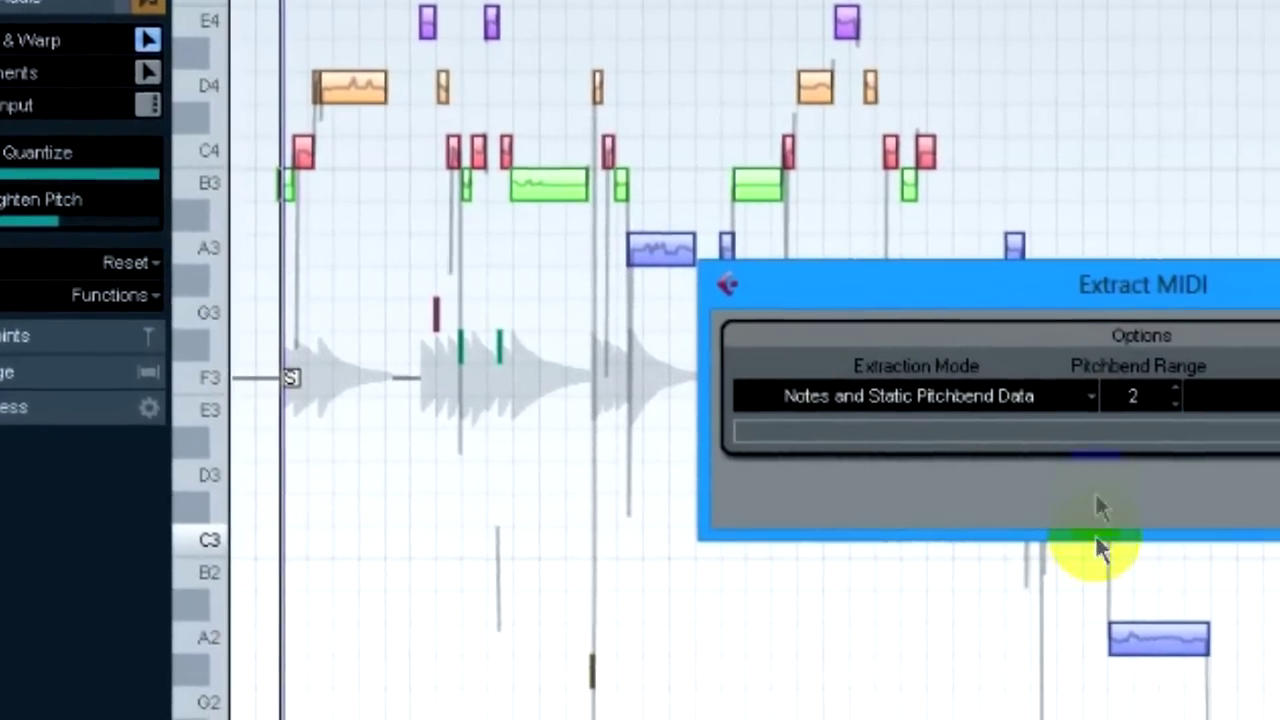
click(1091, 396)
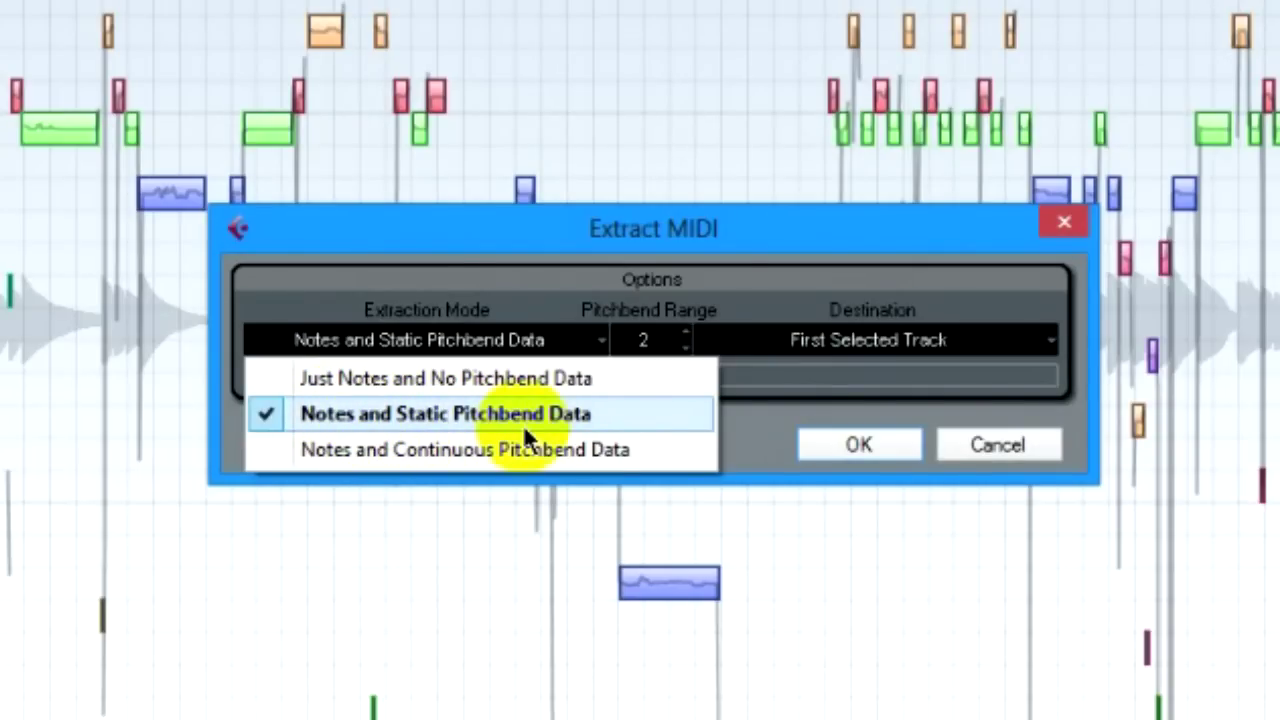
click(548, 337)
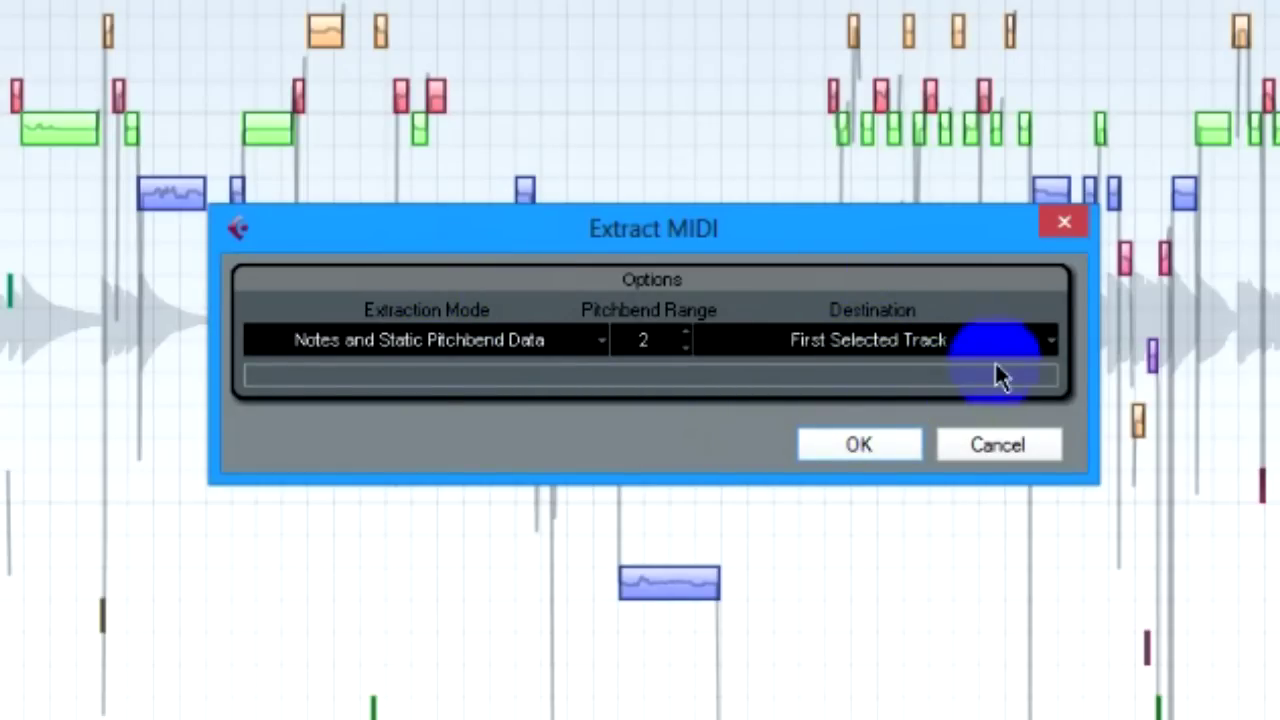
click(1050, 343)
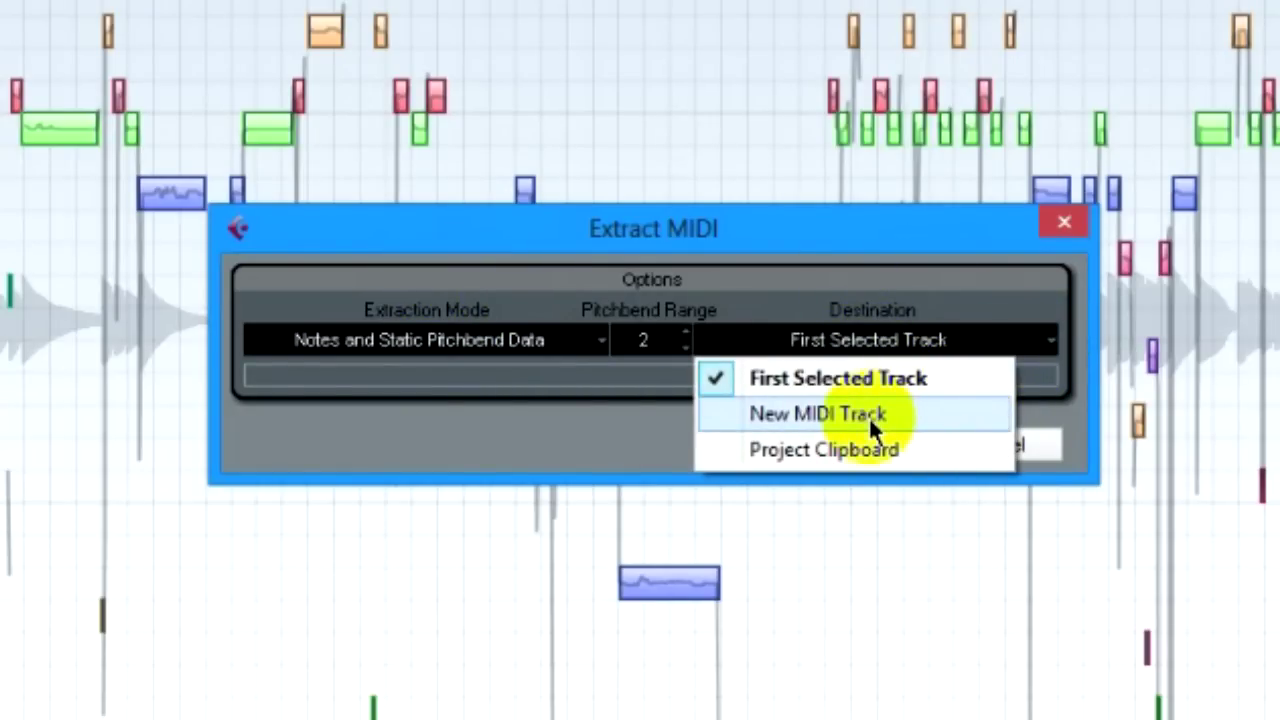
click(929, 411)
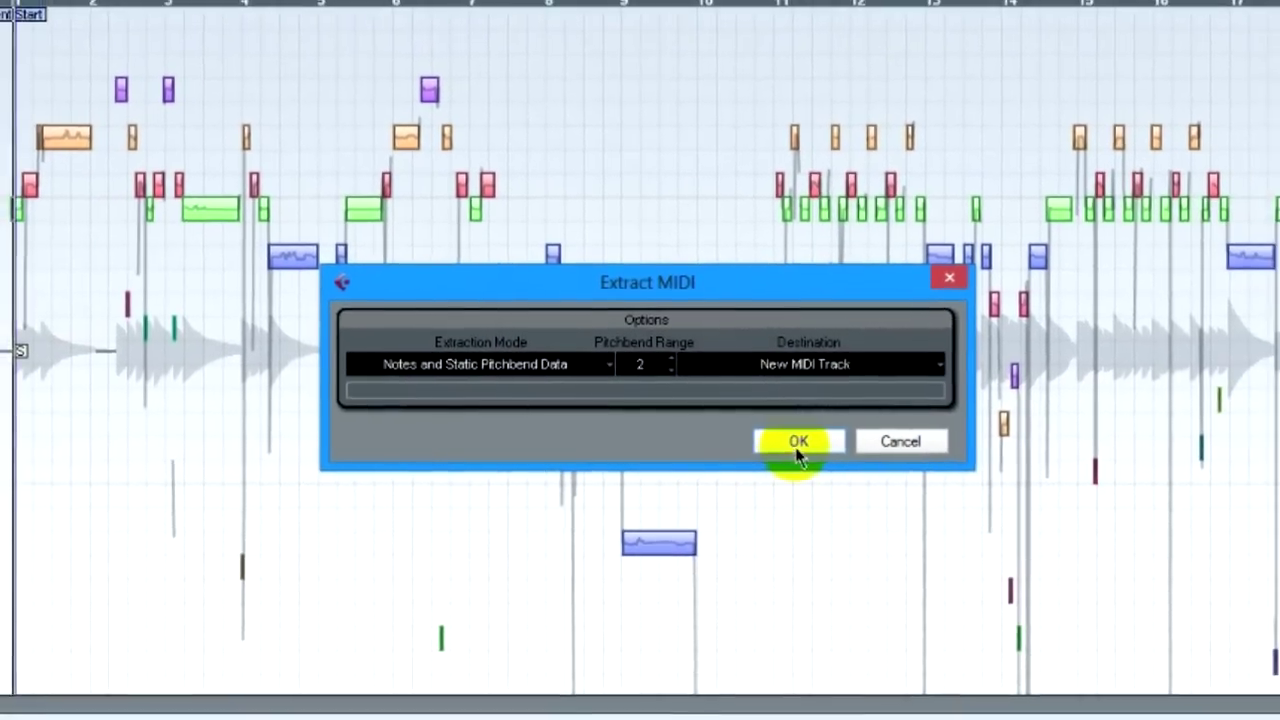
click(859, 445)
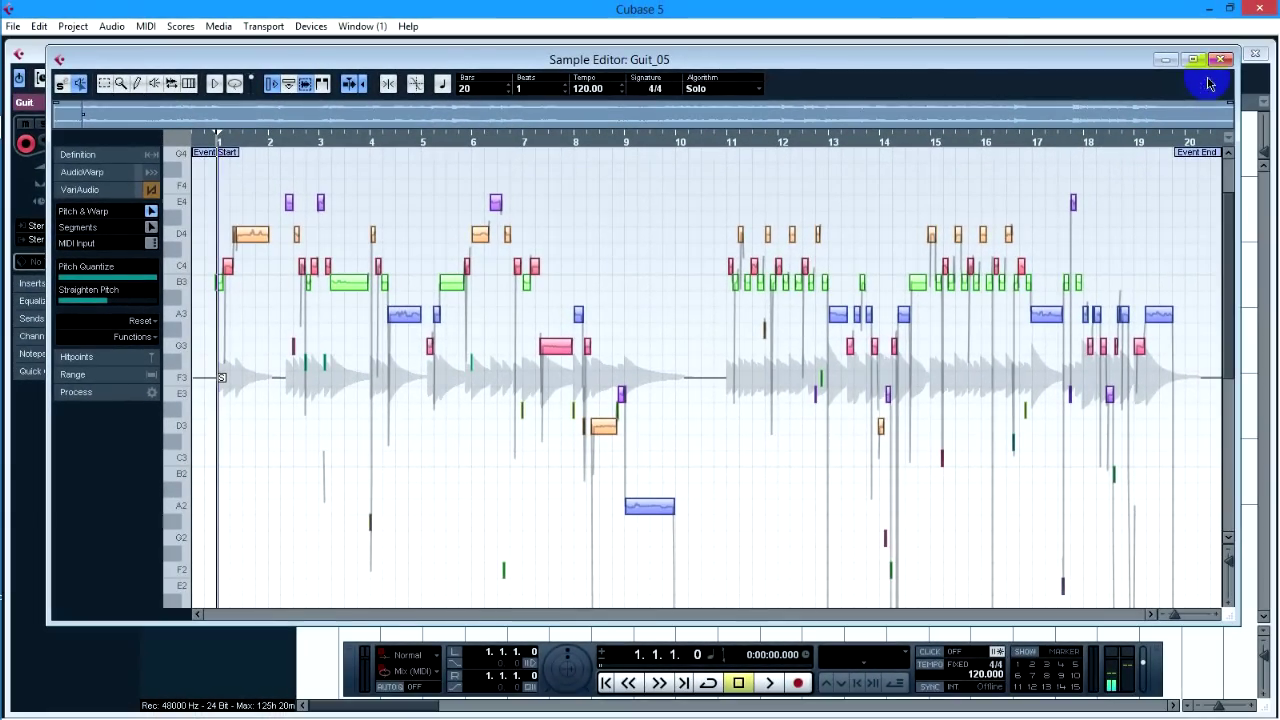
click(1220, 62)
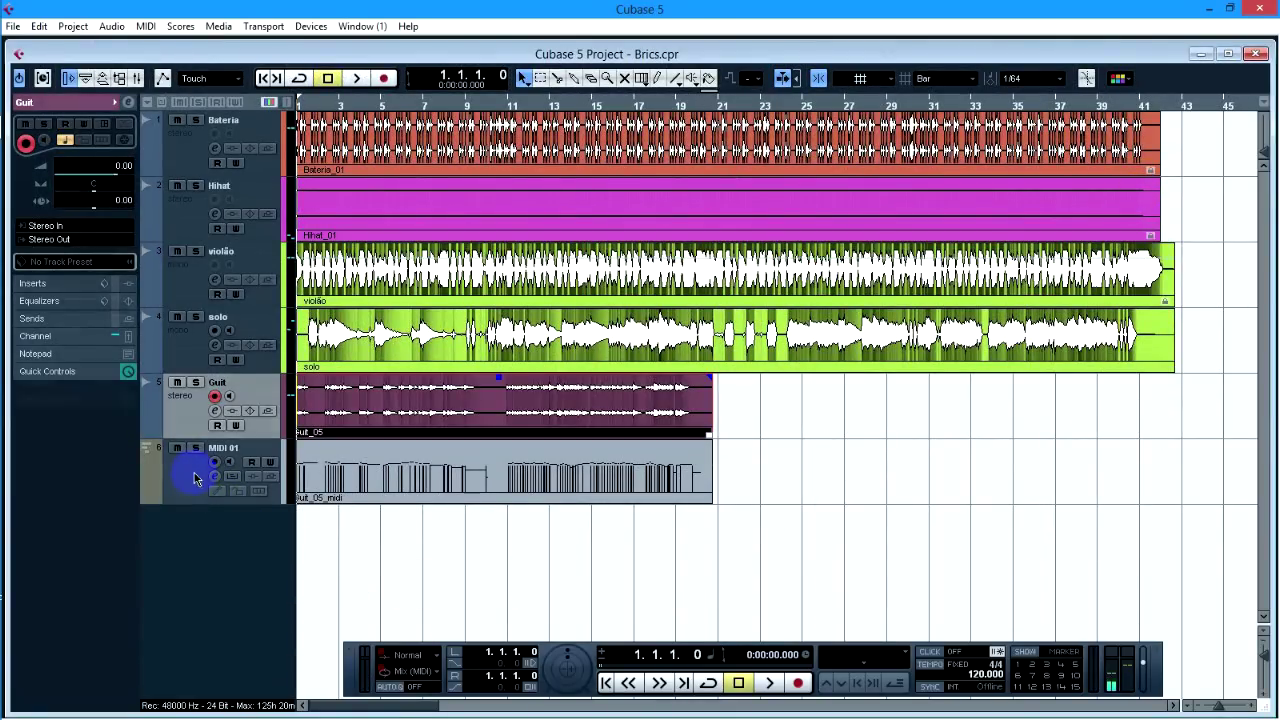
Add an instrument track with the Tuba preset, found by searching the presets for "tuba"
click(196, 479)
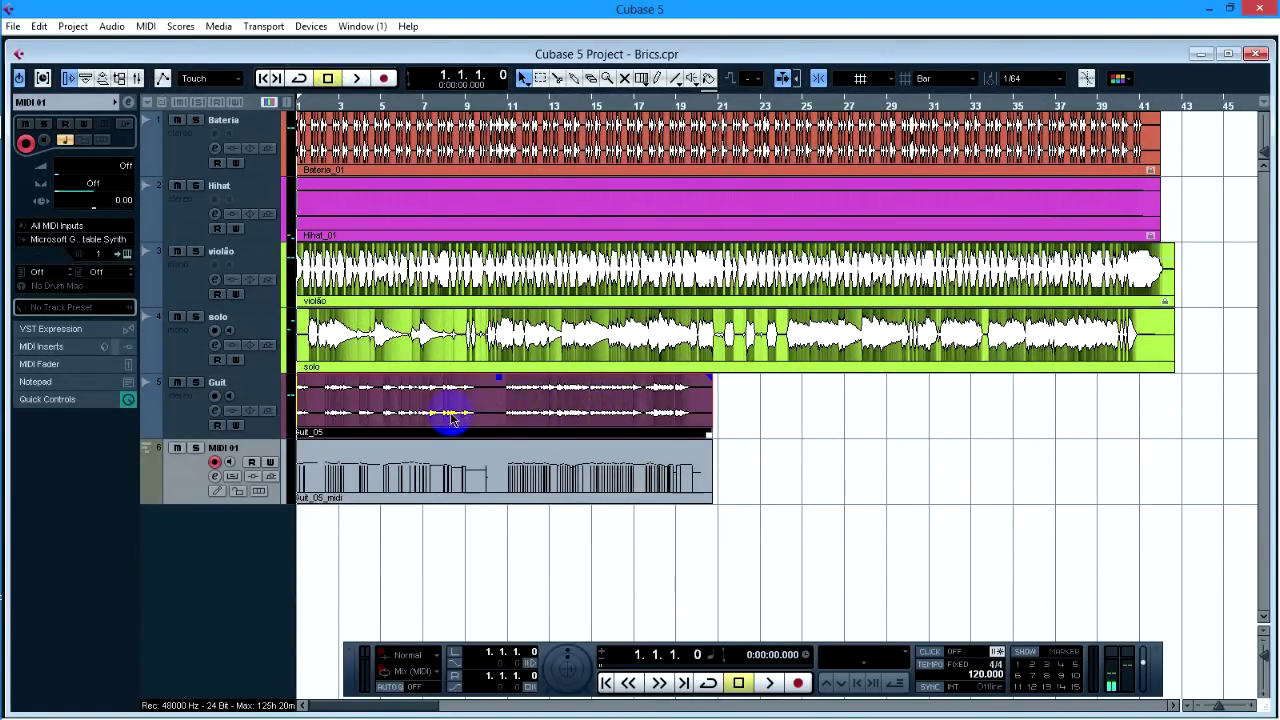
click(516, 388)
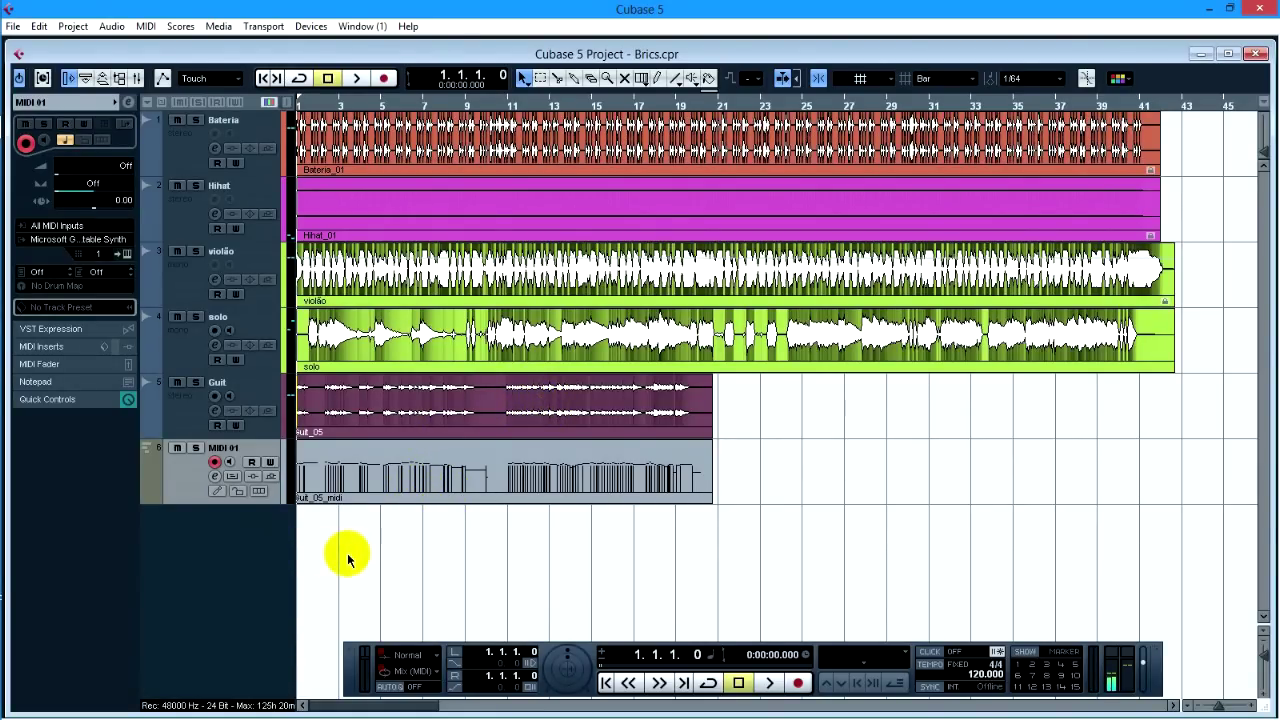
right_click(206, 543)
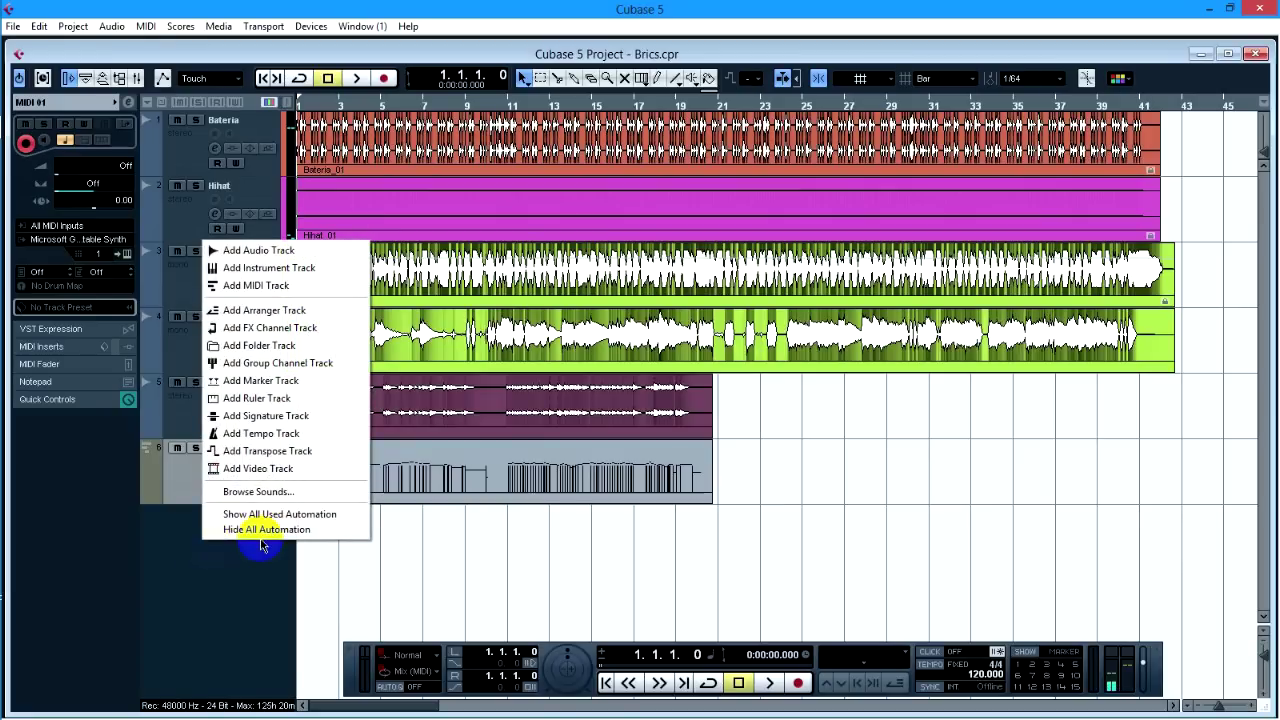
click(286, 268)
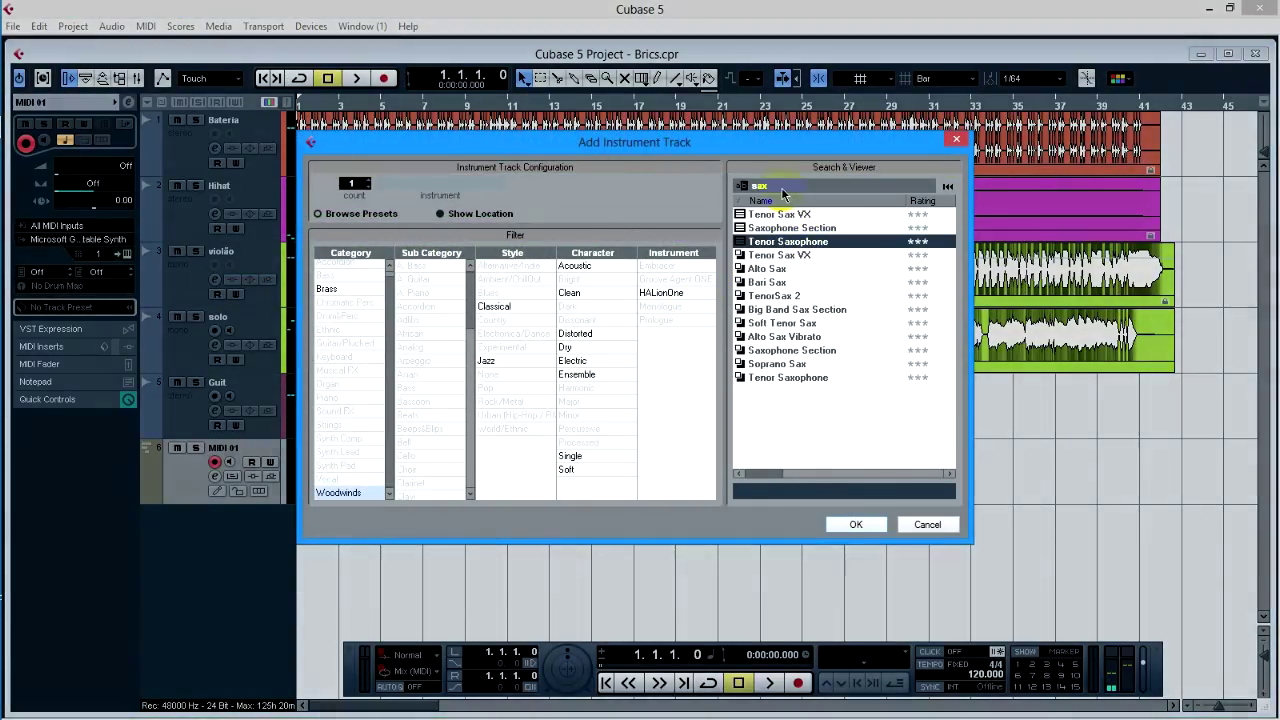
text(tuba)
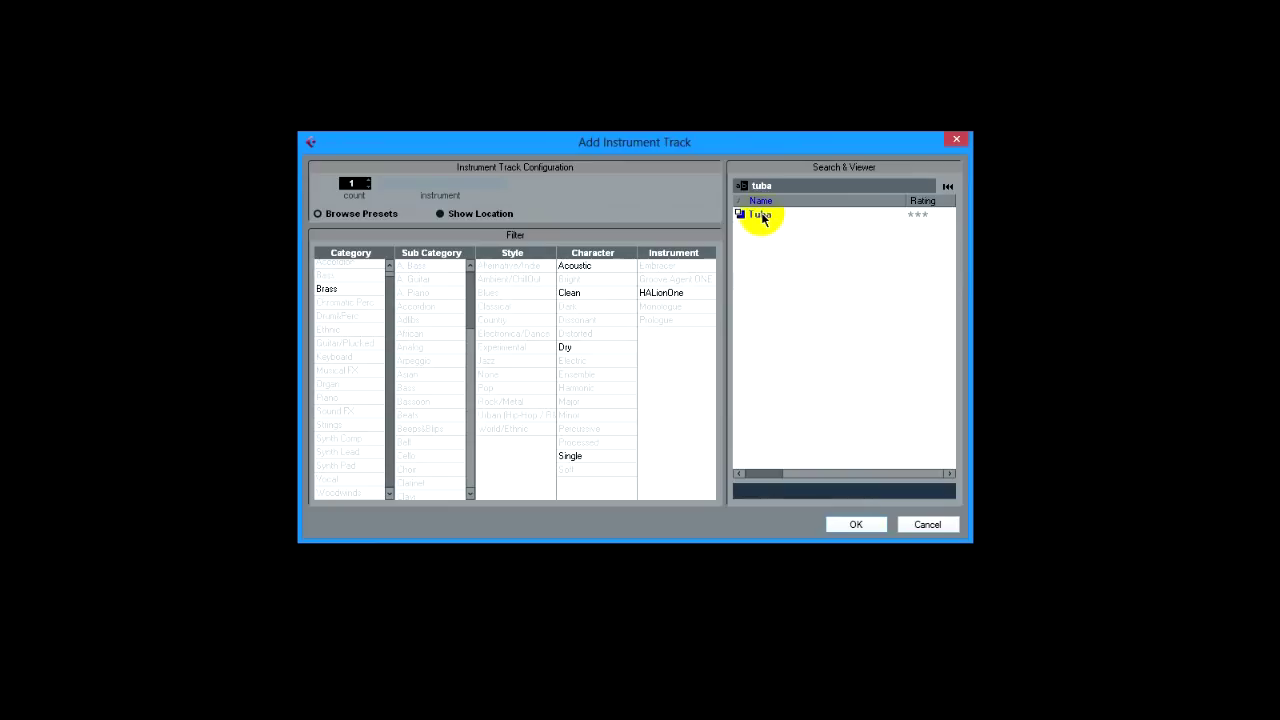
click(761, 216)
click(857, 525)
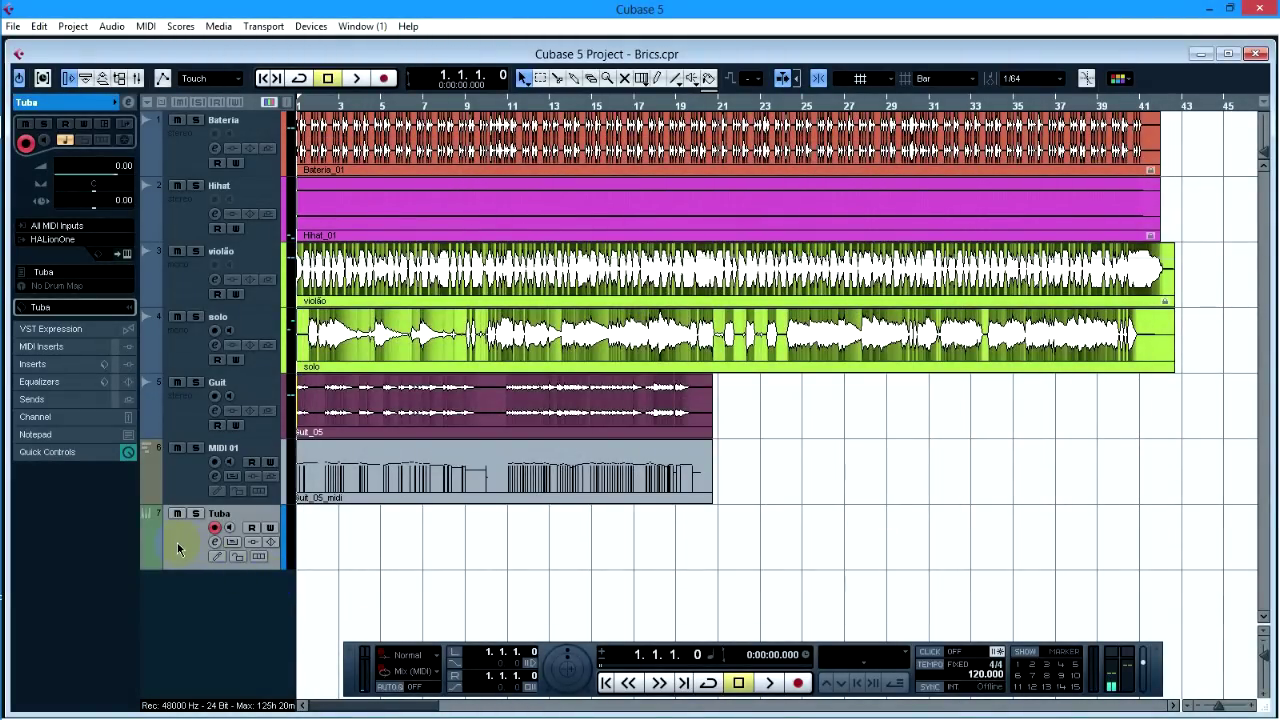
Move the extracted MIDI part onto the Tuba track and delete the emptied MIDI 01 track
drag(330, 495, 322, 540)
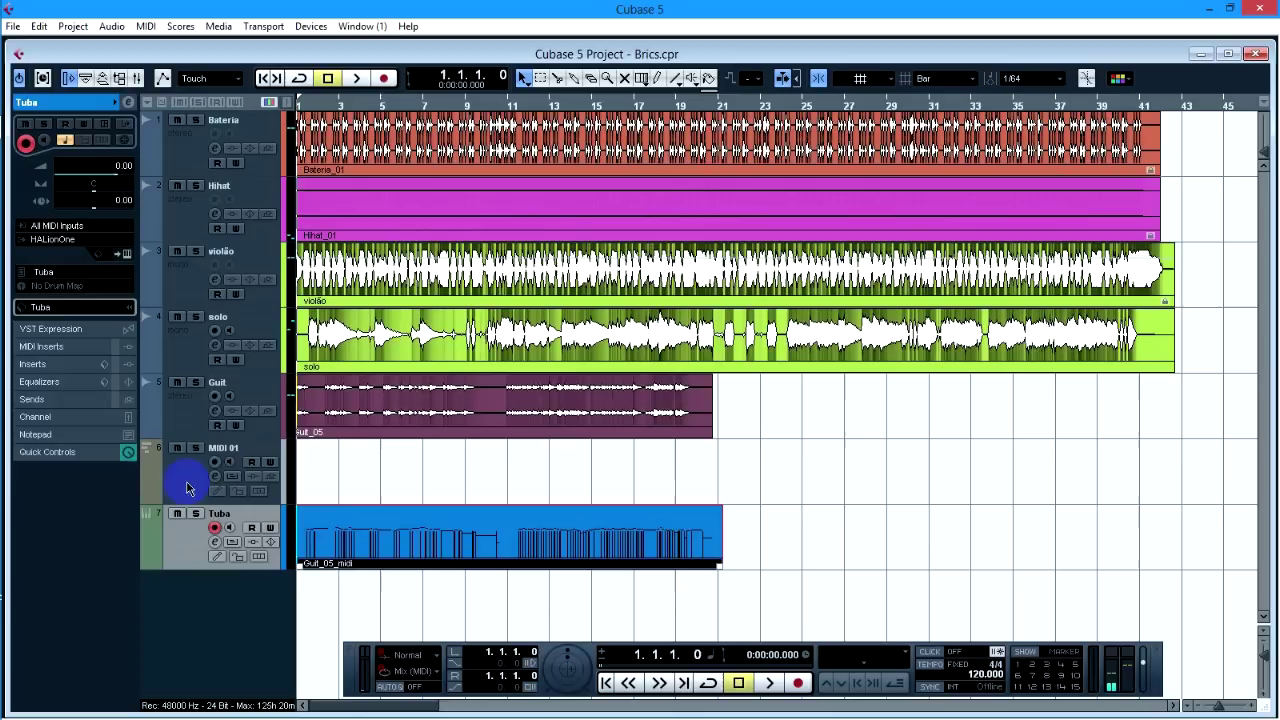
drag(221, 480, 213, 567)
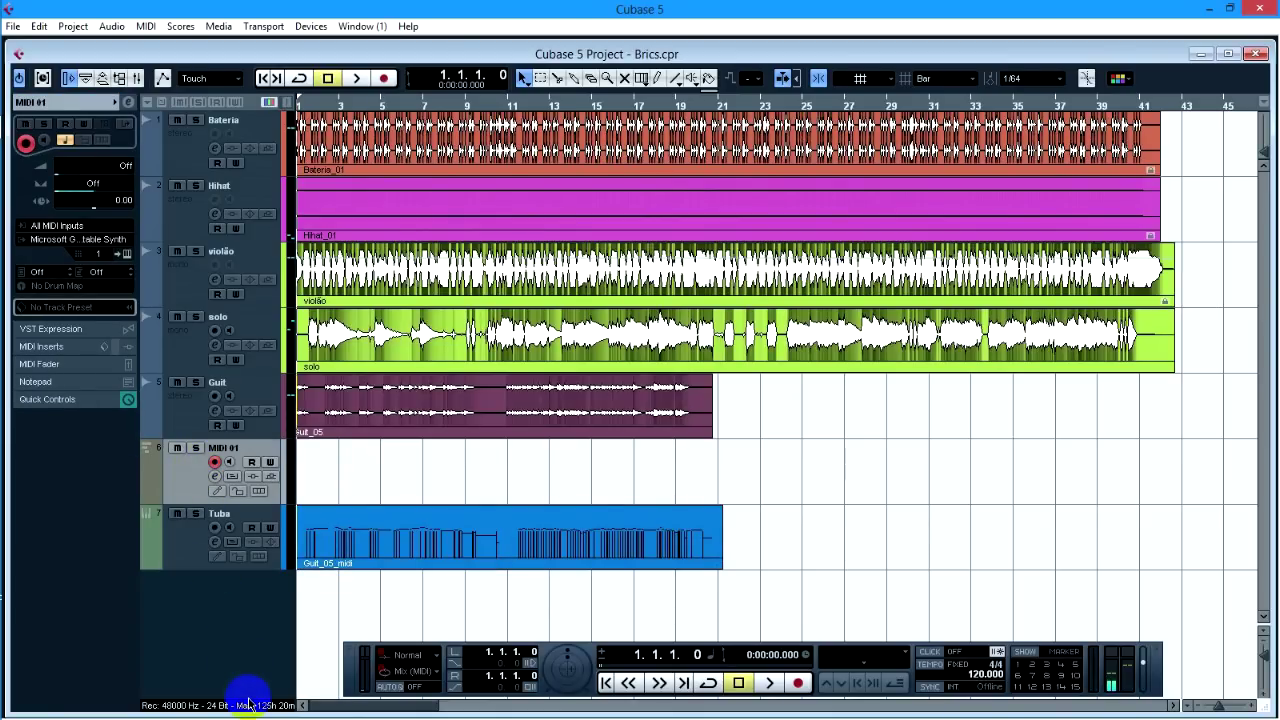
key(Delete)
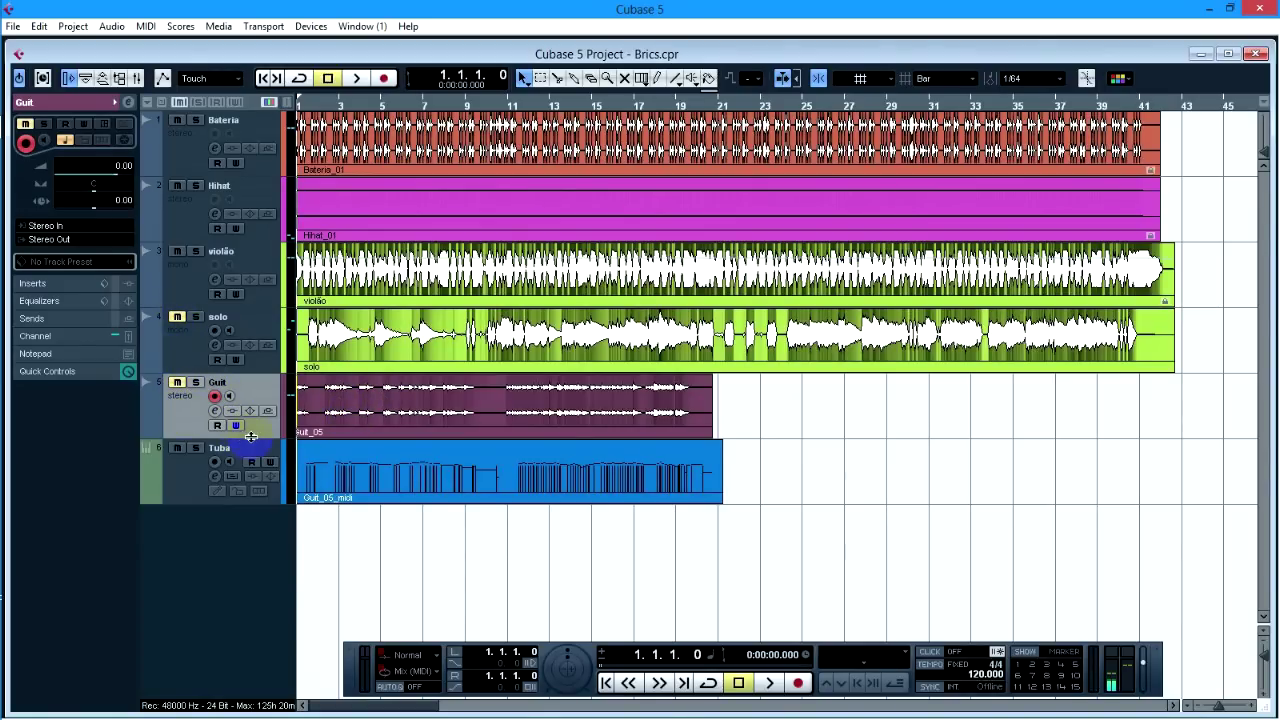
Select the Tuba track and play the project from the start to hear the extracted part on tuba
click(186, 476)
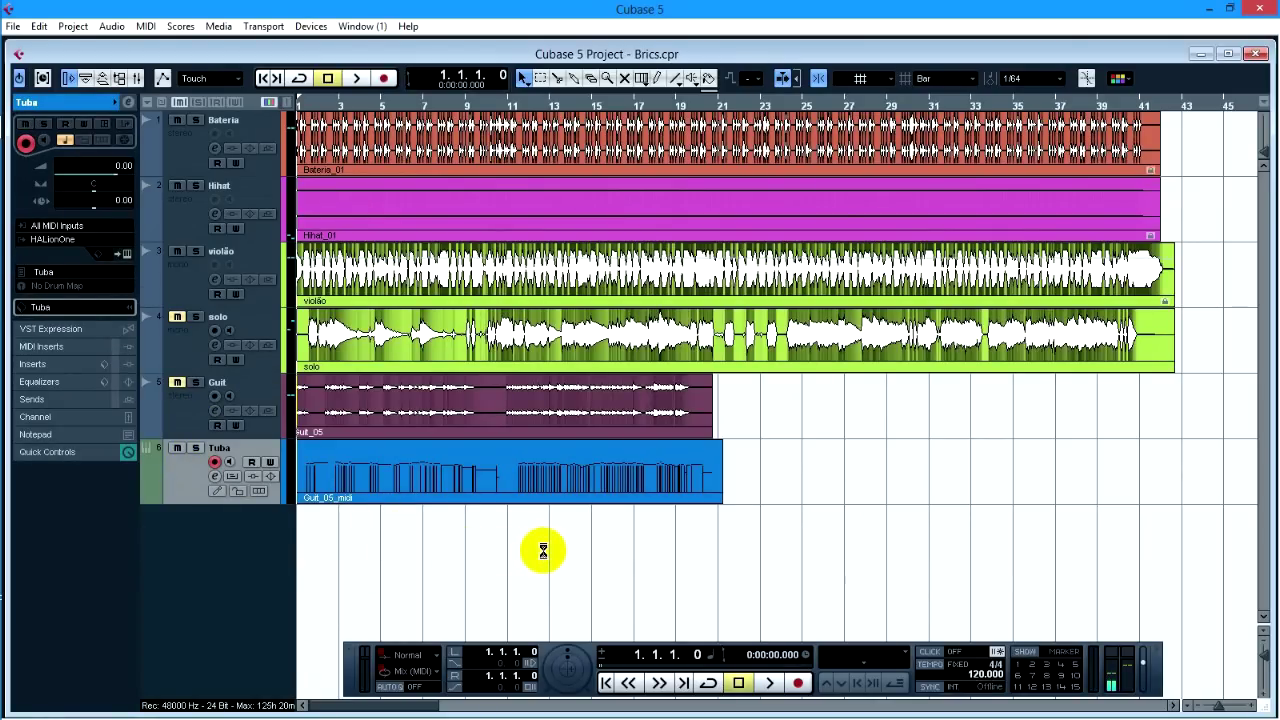
click(770, 683)
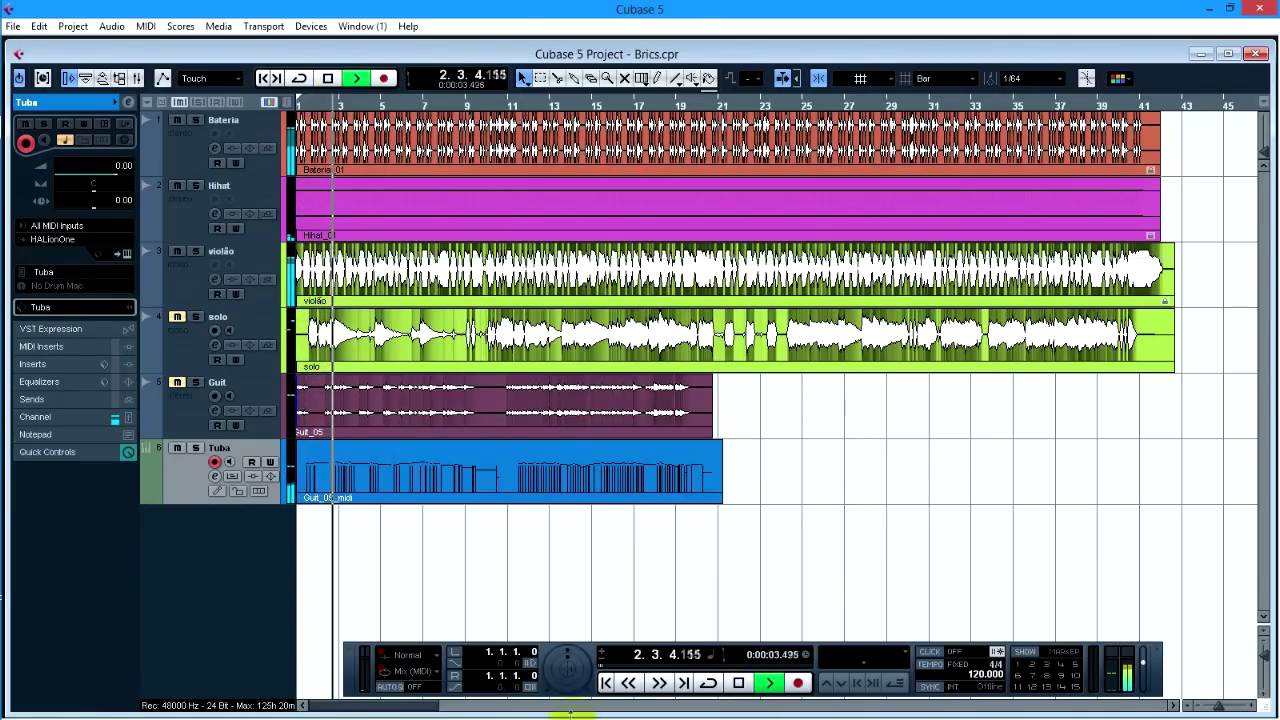
Solo the Tuba track during playback to hear it alone, restore the full mix, and stop playback
click(195, 447)
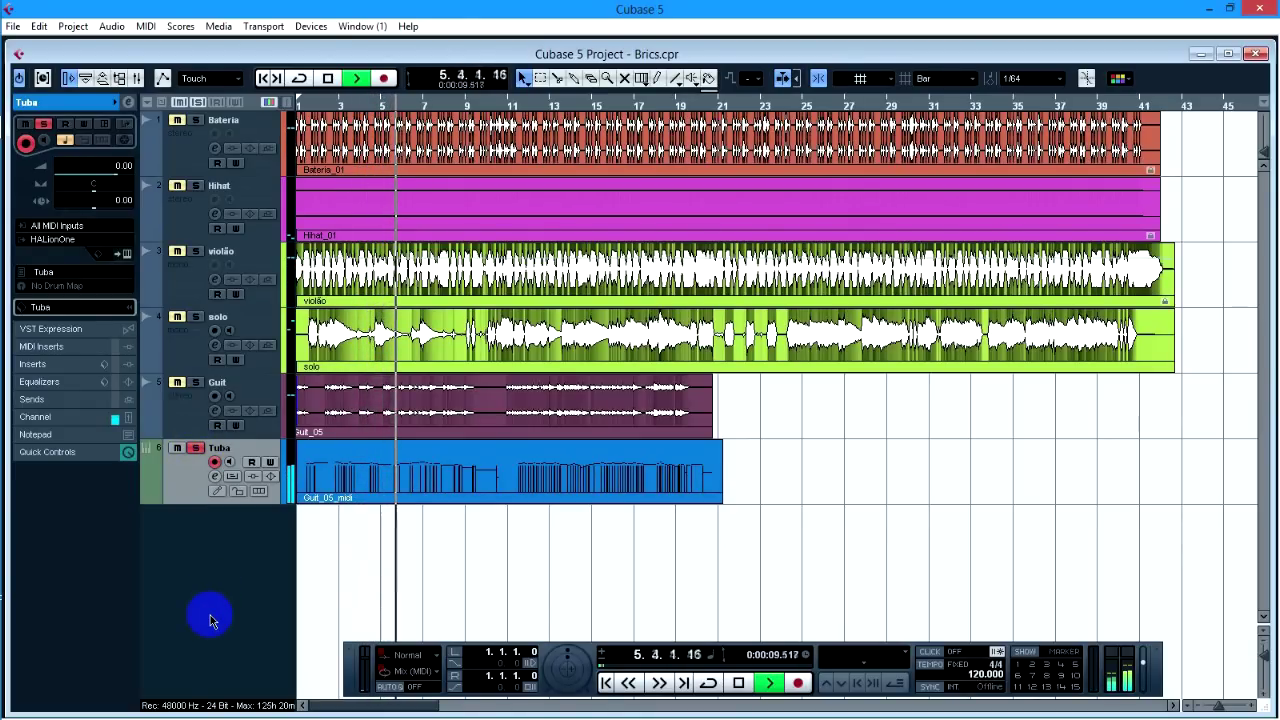
click(195, 447)
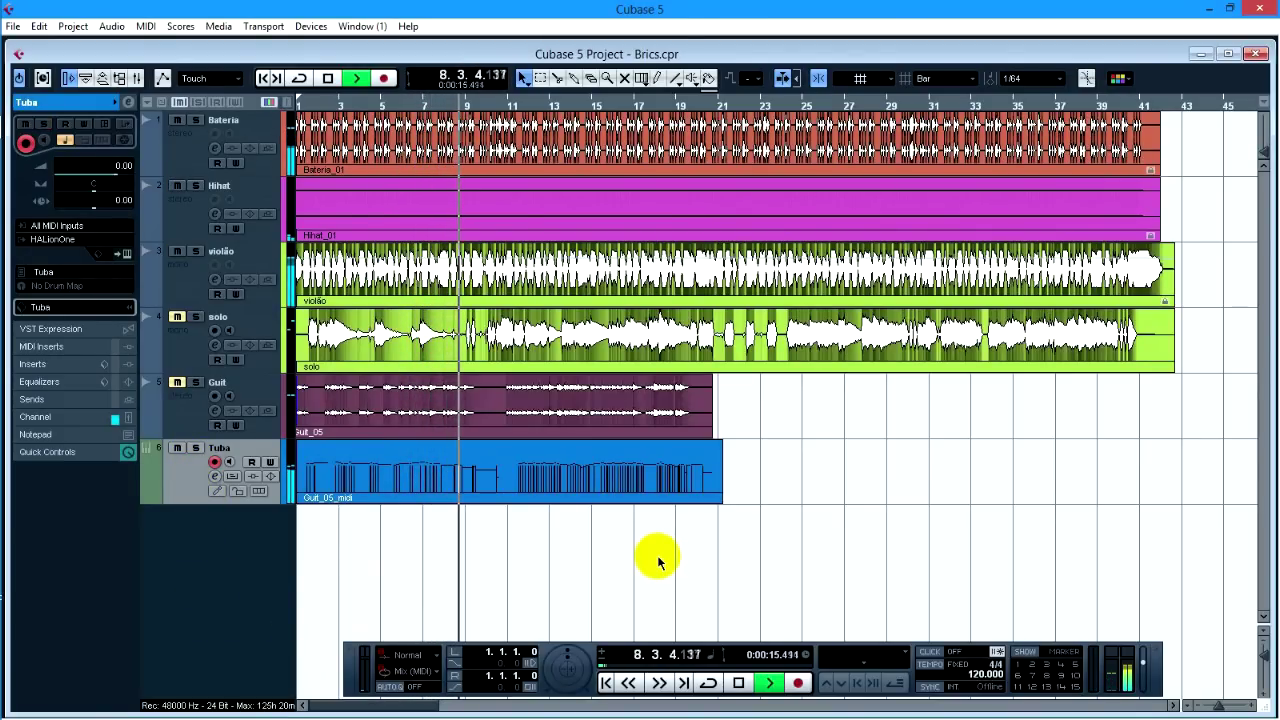
key(space)
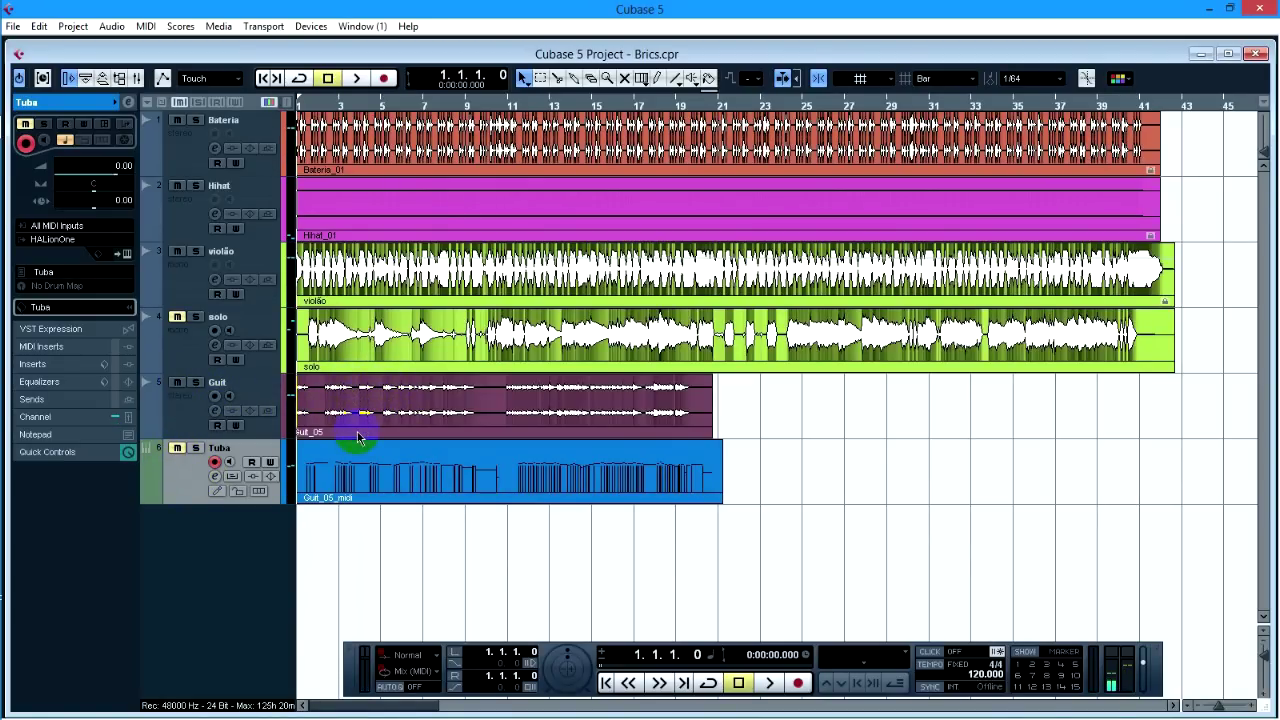
Play from the start and compare the guitar with the tuba by muting the Guit track and unmuting the Tuba track
click(355, 462)
key(space)
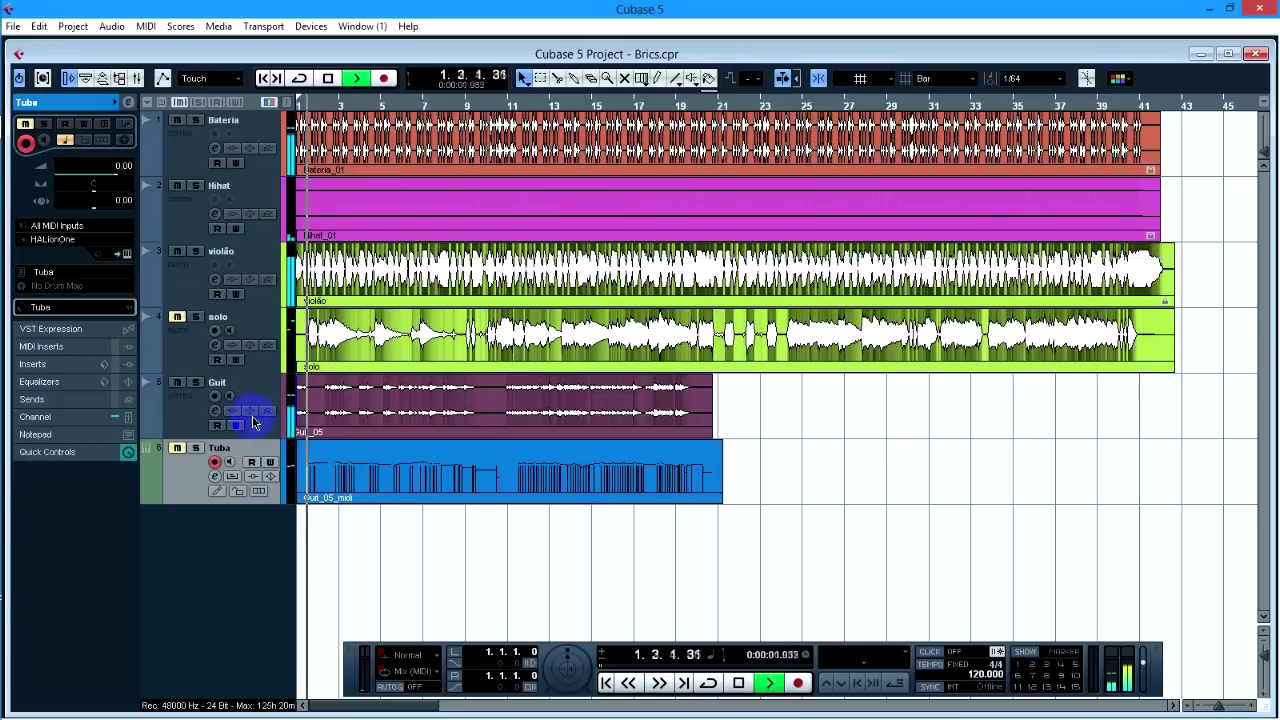
click(177, 448)
click(177, 448)
click(177, 383)
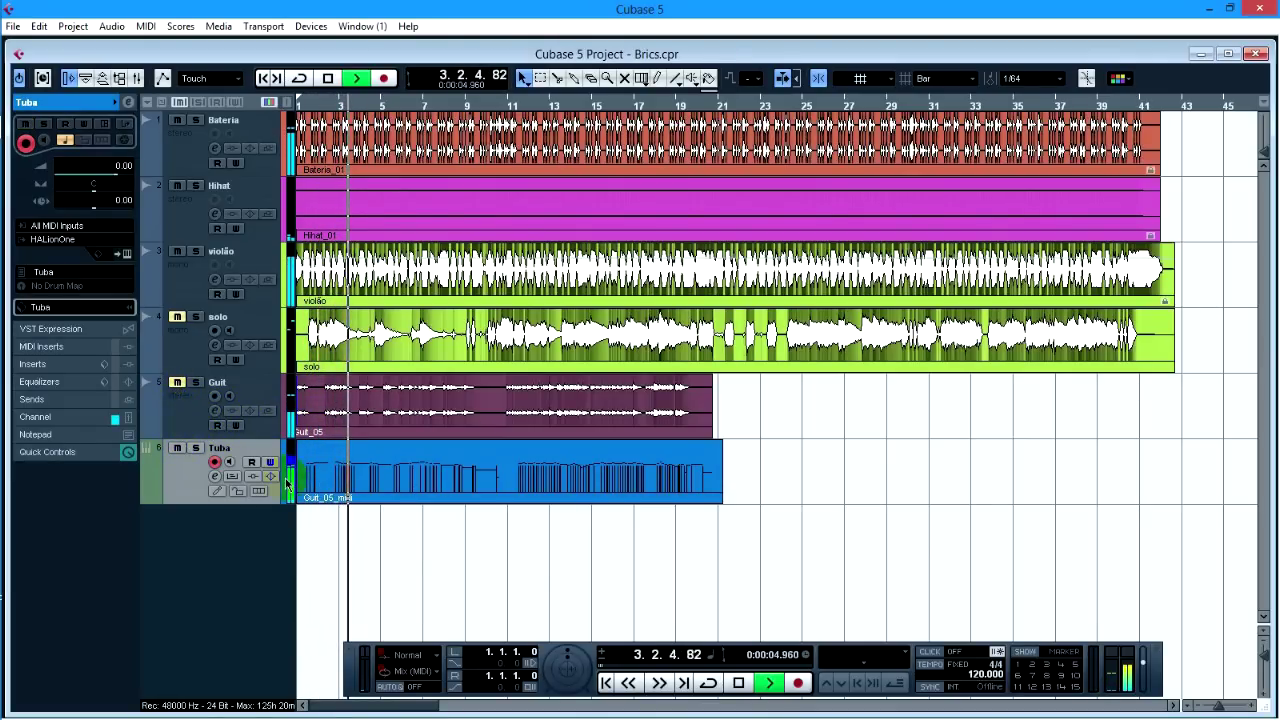
click(42, 307)
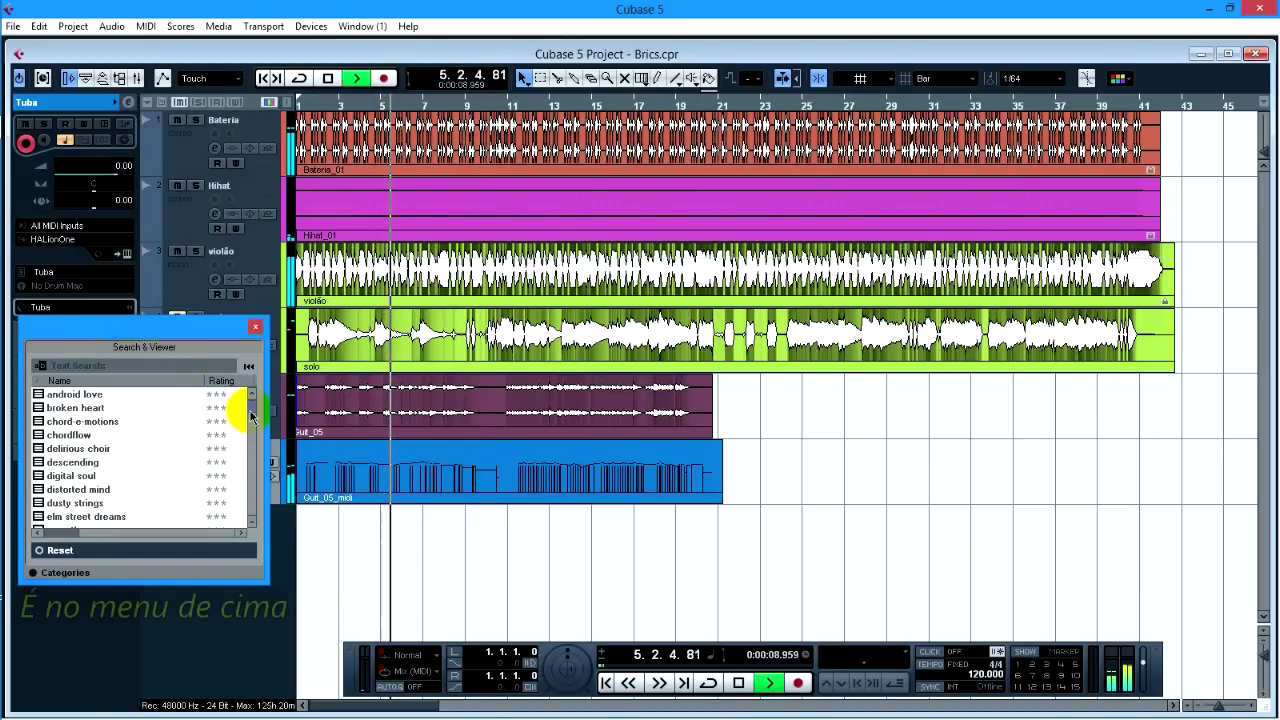
scroll(253, 430, down, 5)
mouse_move(253, 430)
mouse_down()
mouse_move(253, 478)
mouse_move(253, 412)
mouse_move(253, 460)
mouse_up()
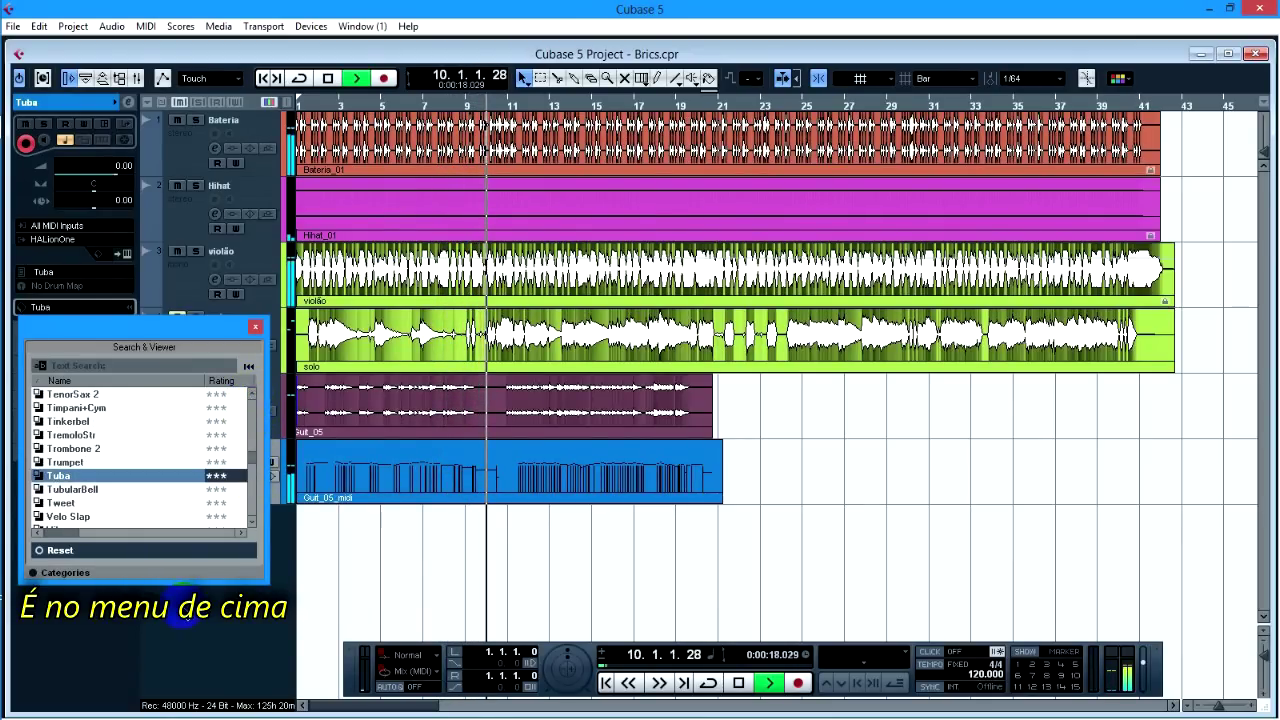
click(255, 326)
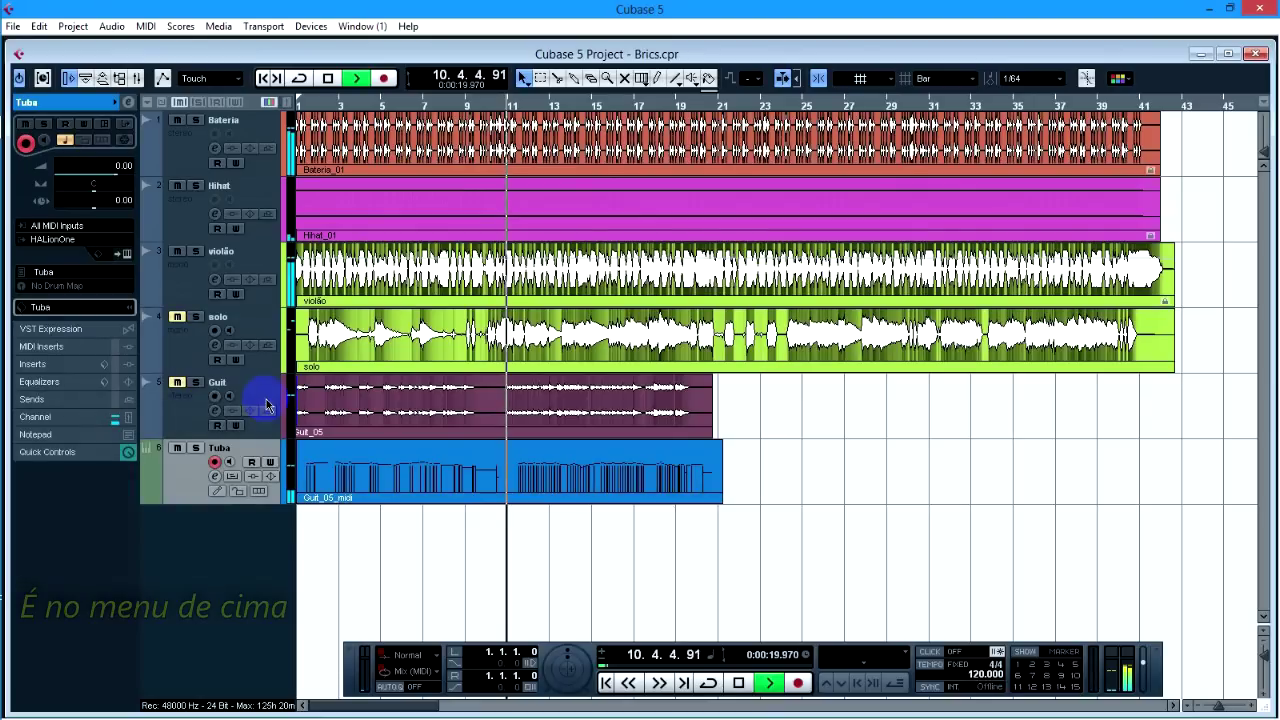
Try the Trombone 2 and Trumpet programs on the Tuba track, listening to each one during playback
click(42, 272)
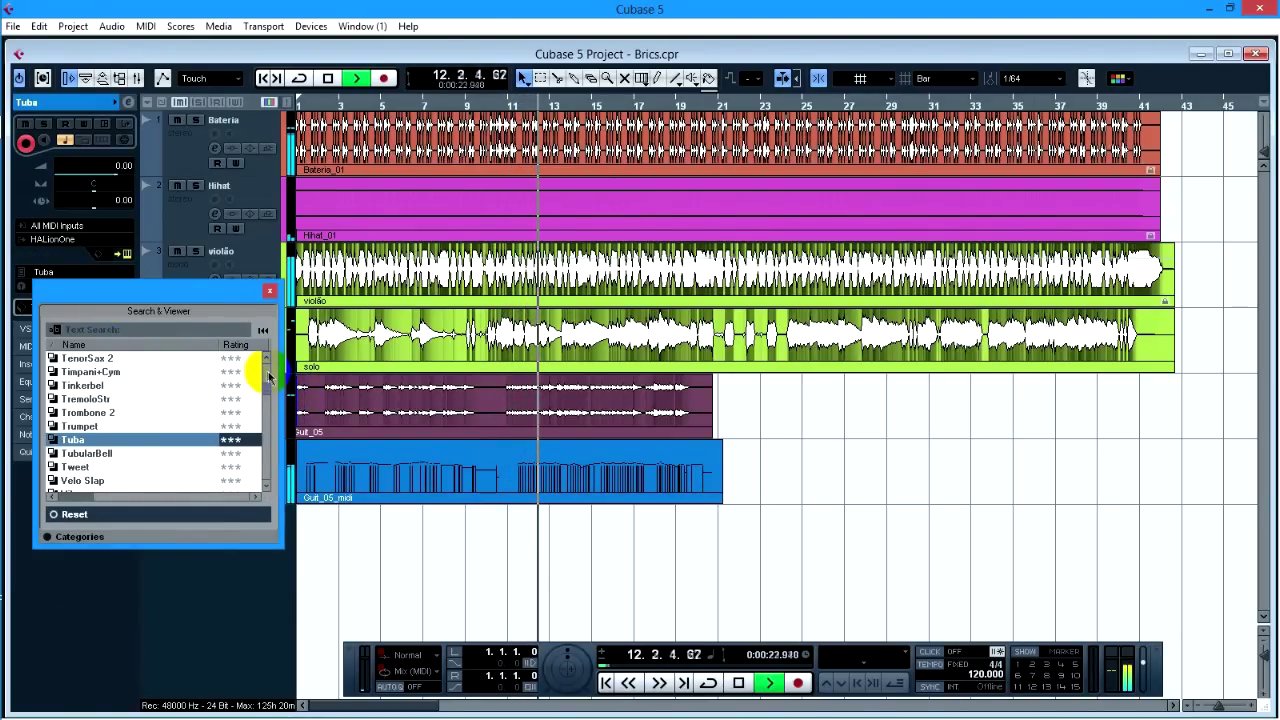
key(space)
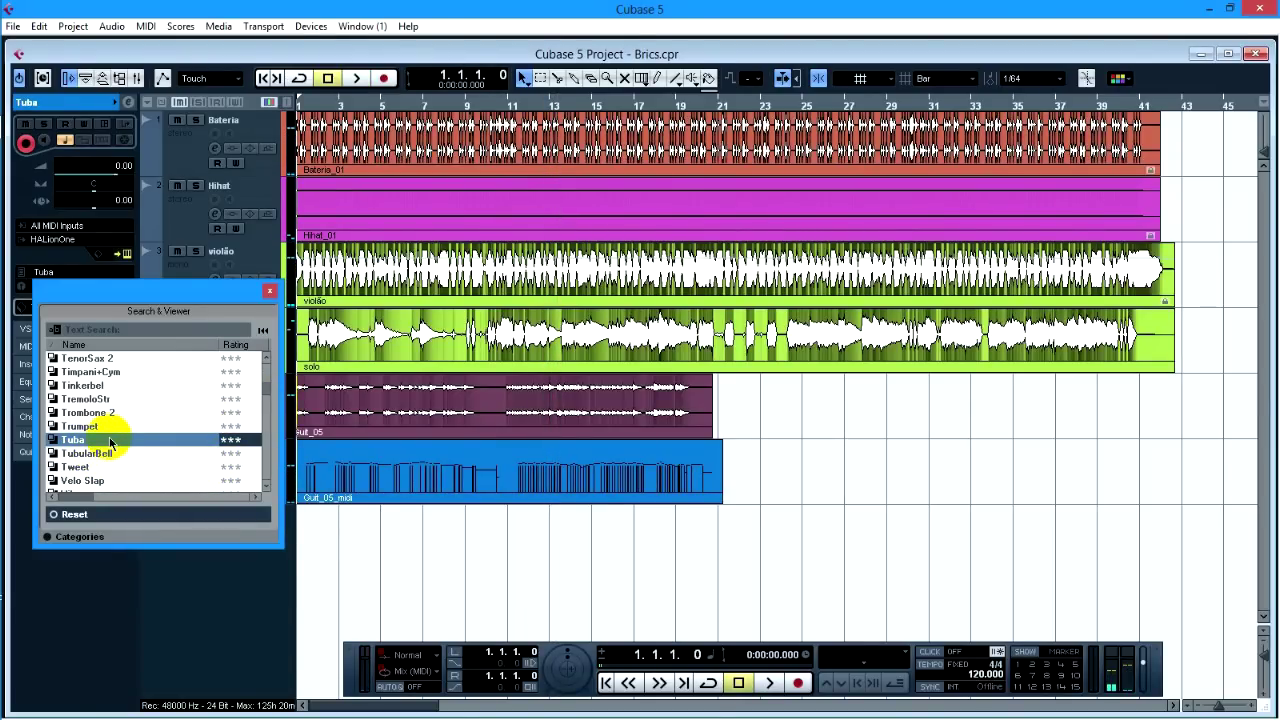
click(88, 414)
key(space)
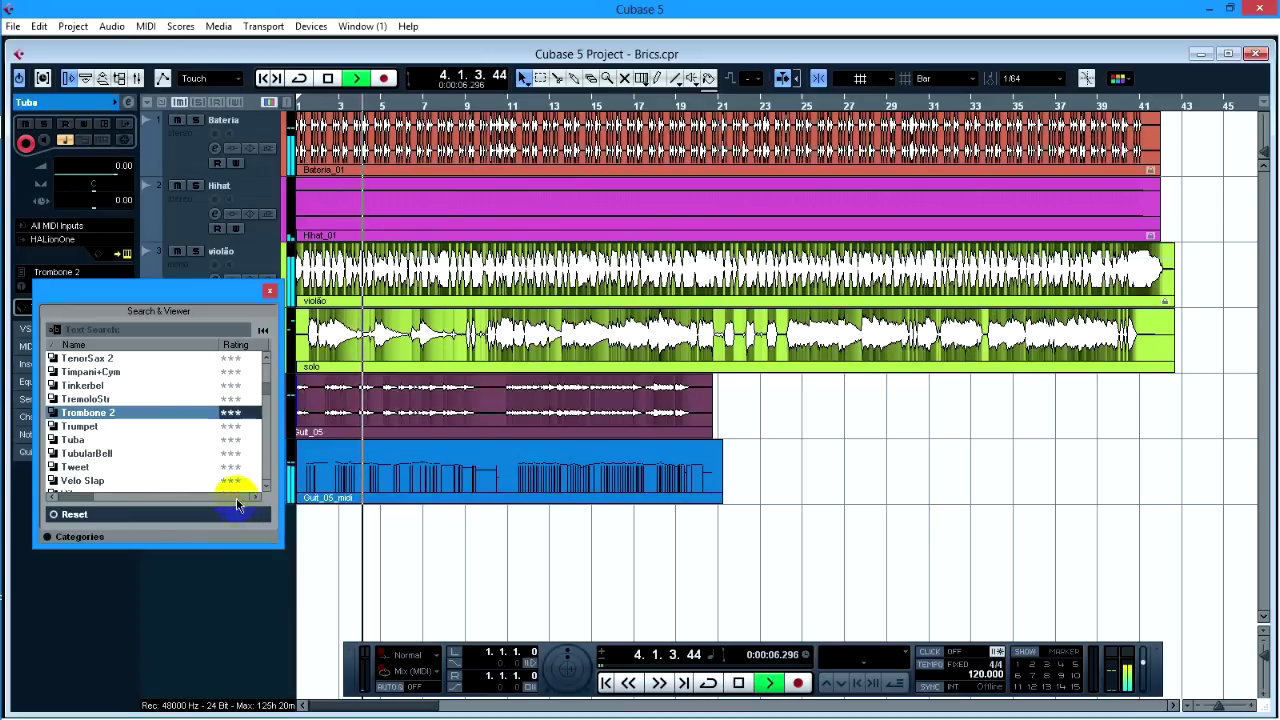
click(90, 426)
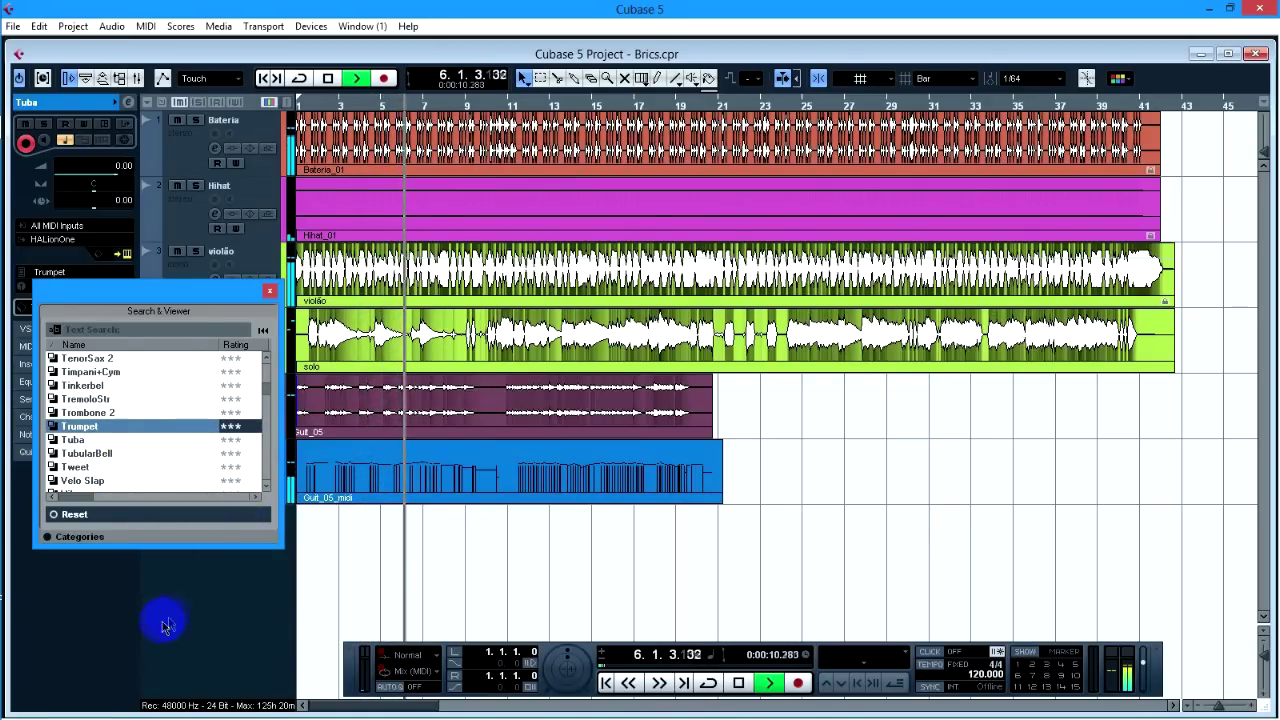
key(space)
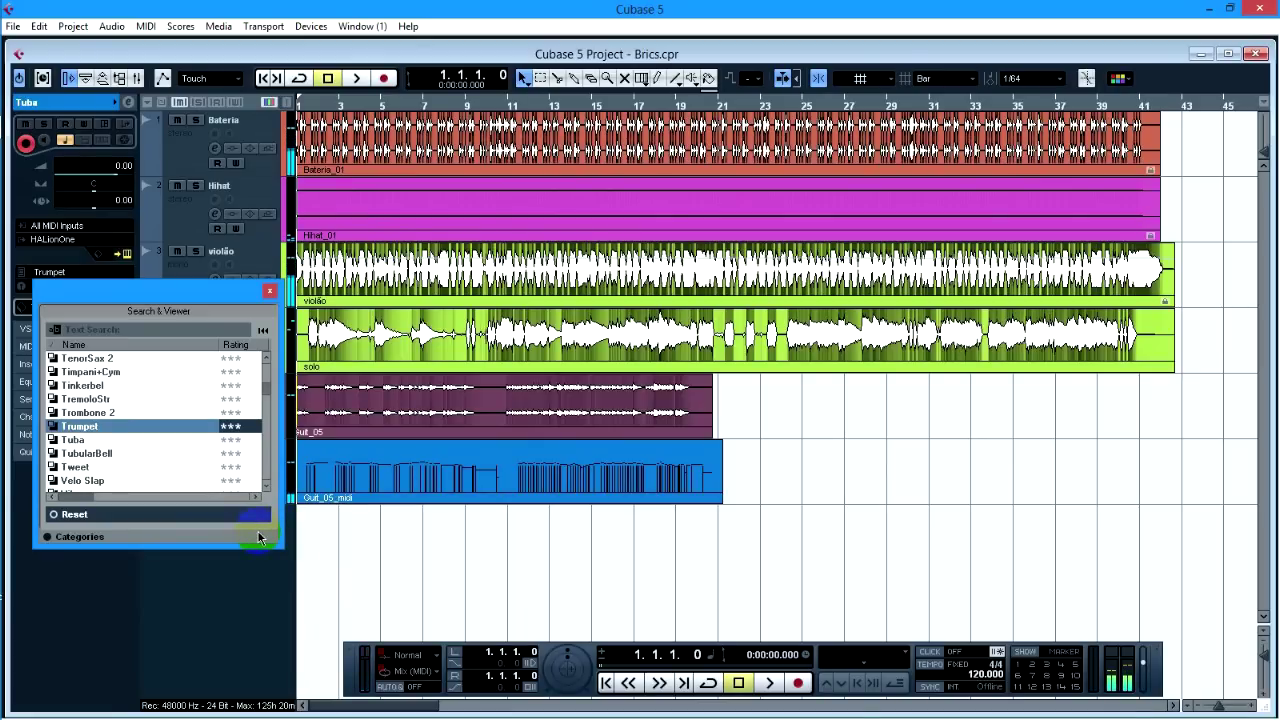
Set the Tuba track's program to TremoloStr, listen to it in the mix, and close the program browser
click(80, 399)
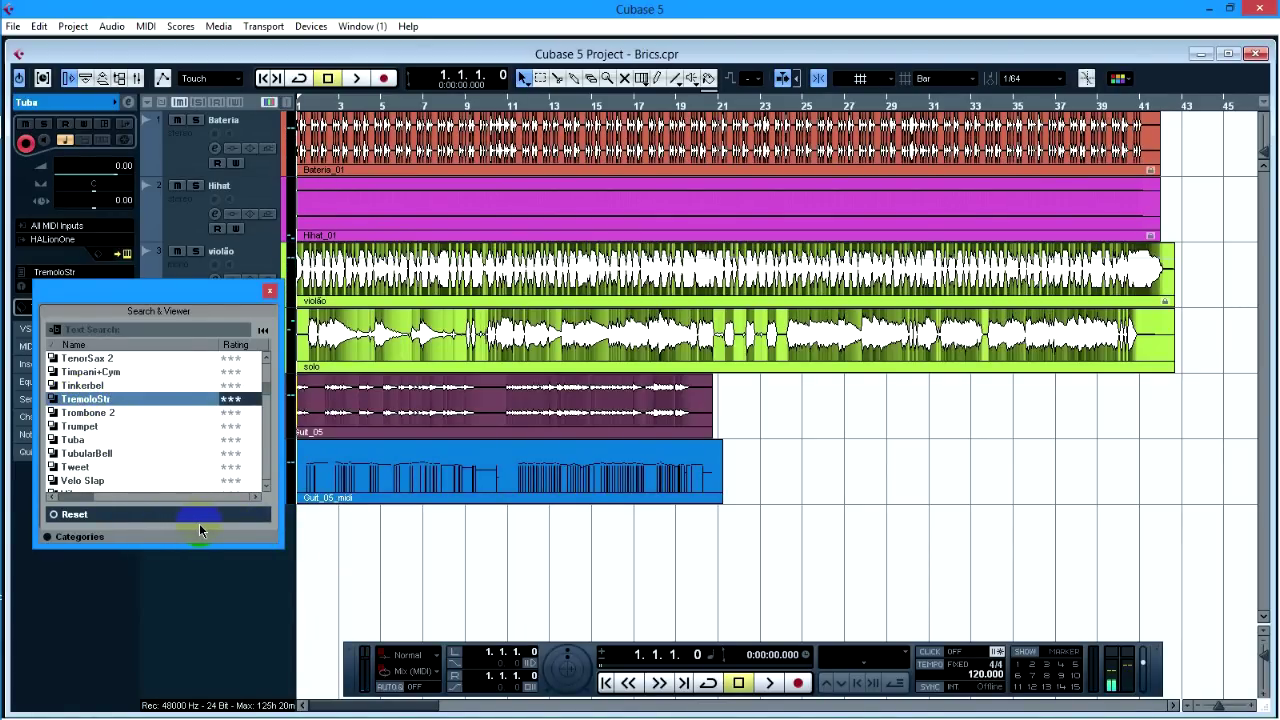
key(space)
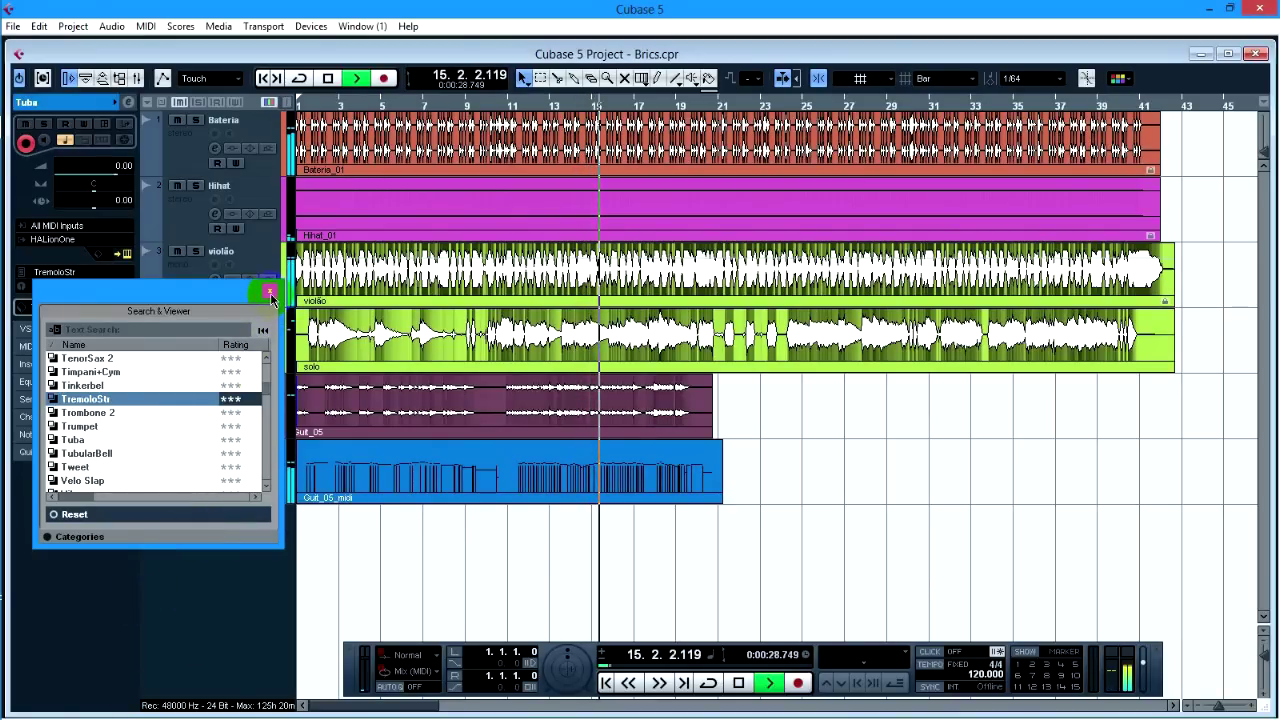
click(257, 603)
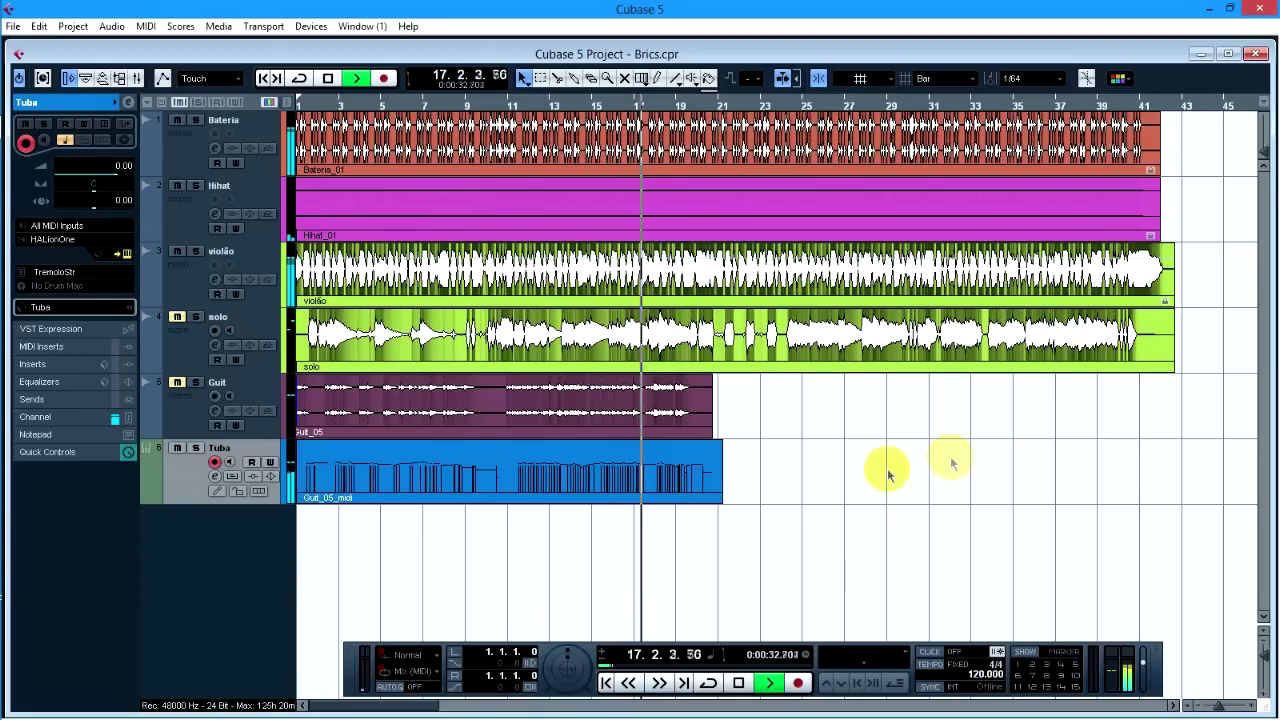
Unmute the solo track and replay the project from the start to hear it together with the TremoloStr part
key(space)
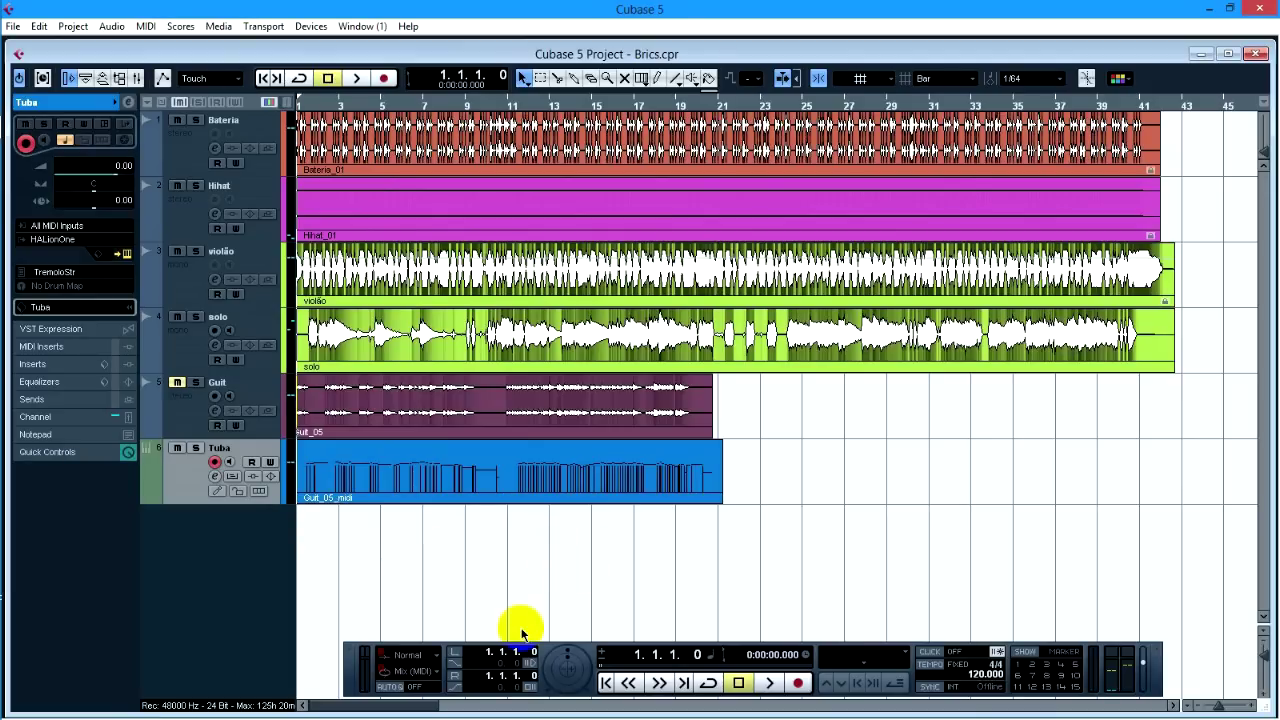
key(space)
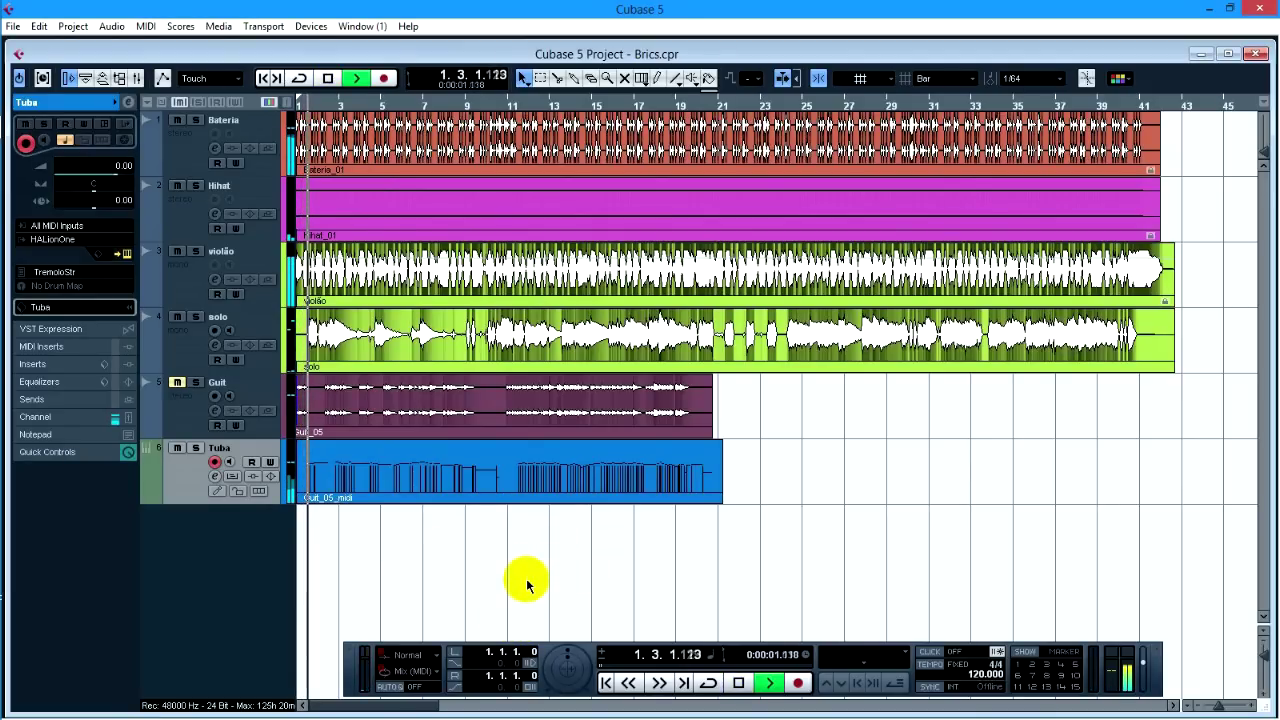